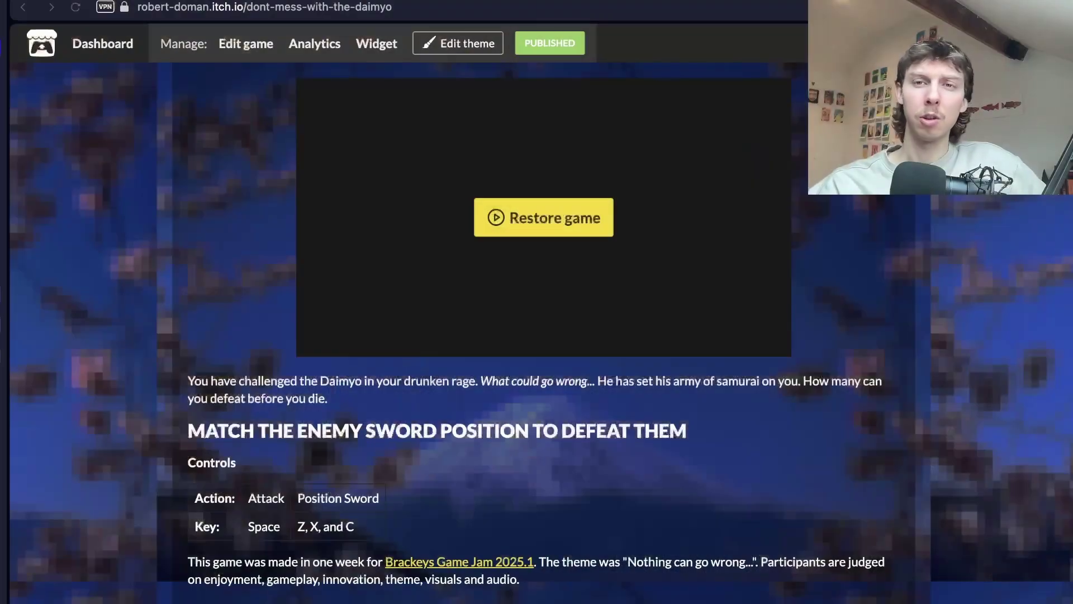
# Scroll the Dont Mess With The Daimyo itch.io page down and back up.
pyautogui.scroll(-1, 541, 314)
pyautogui.scroll(1, 542, 314)
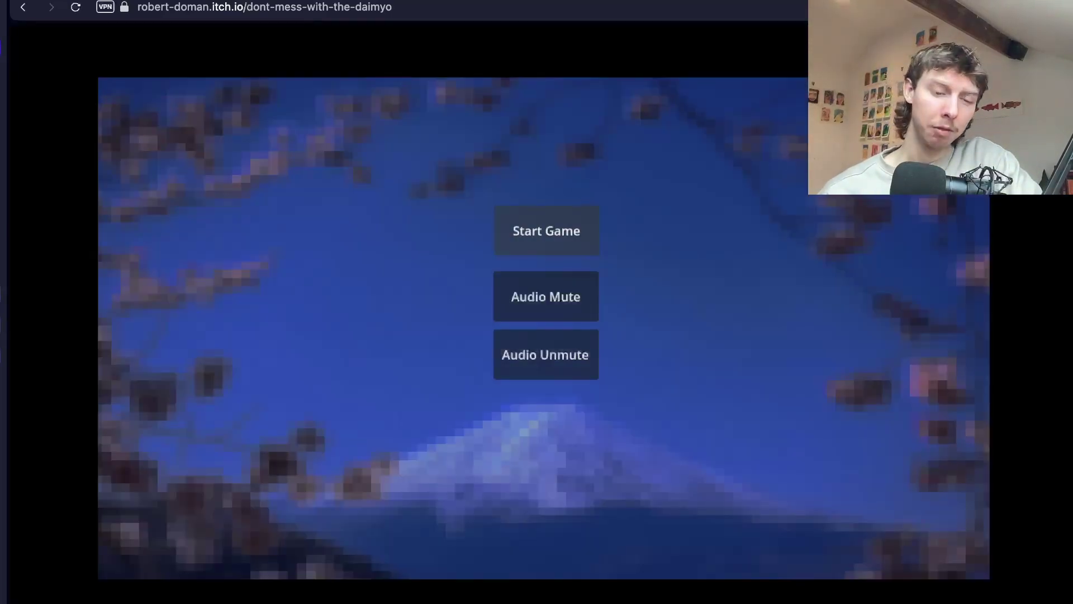
# Start the game, skip the intro story, and cut down the first red samurai with C, Z and X strikes.
pyautogui.press('Return')
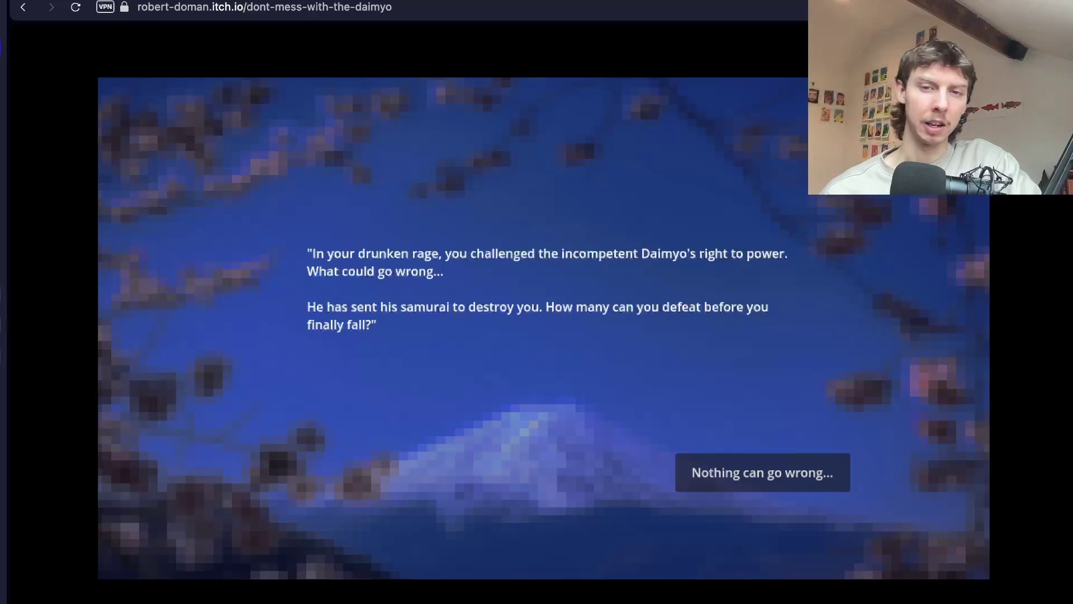
pyautogui.click(762, 472)
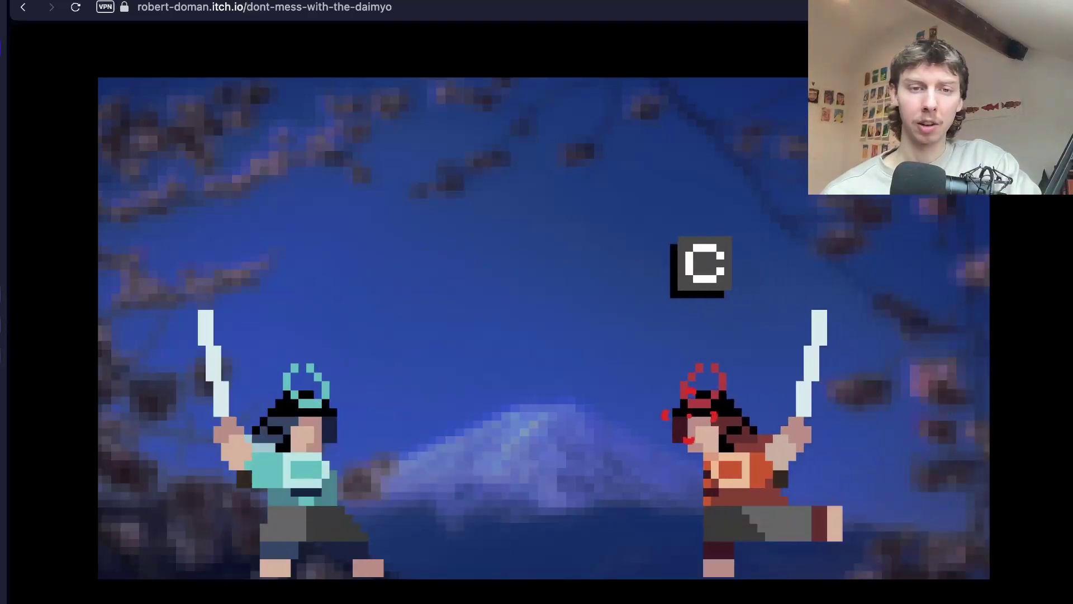
pyautogui.press('c')
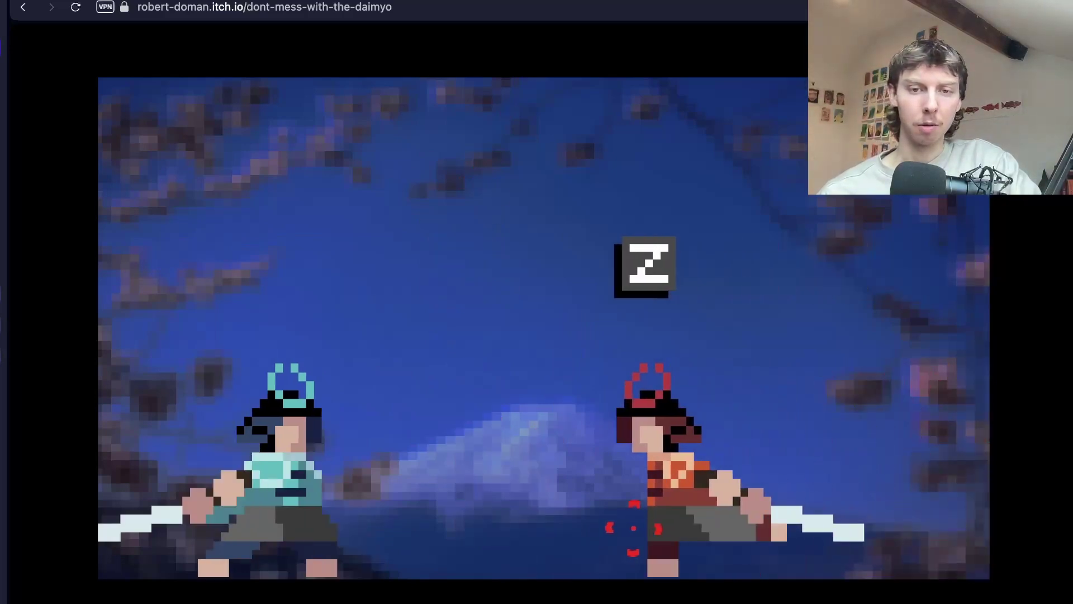
pyautogui.press('z')
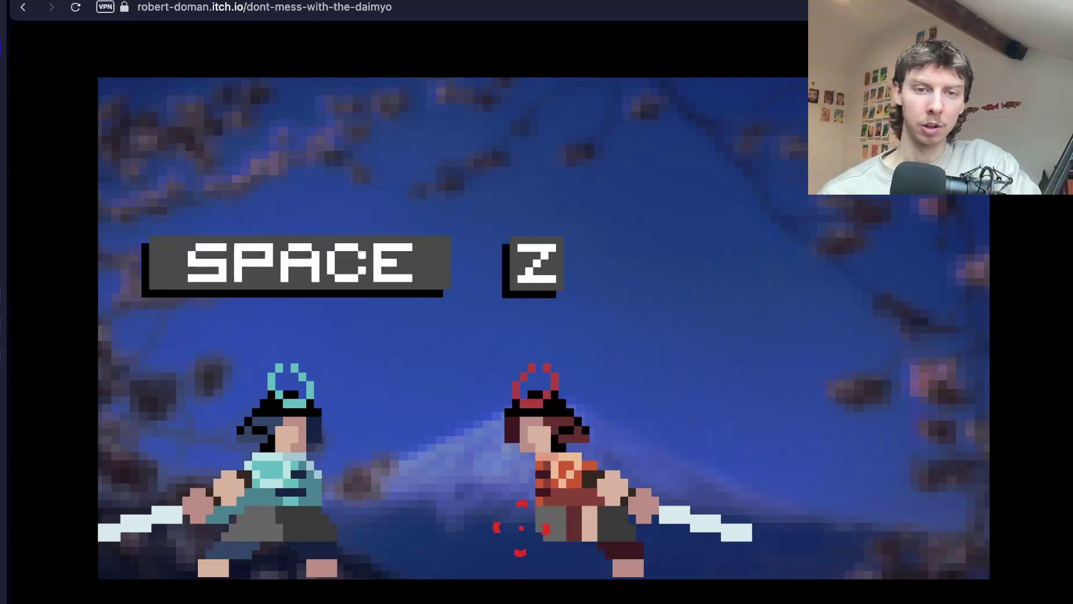
pyautogui.press('z')
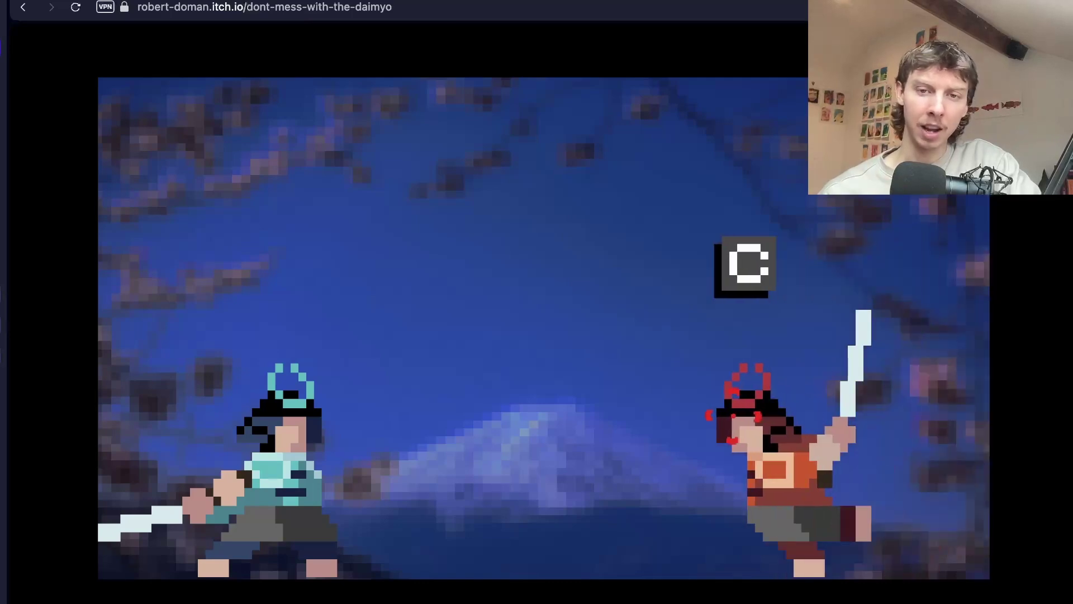
pyautogui.press('c')
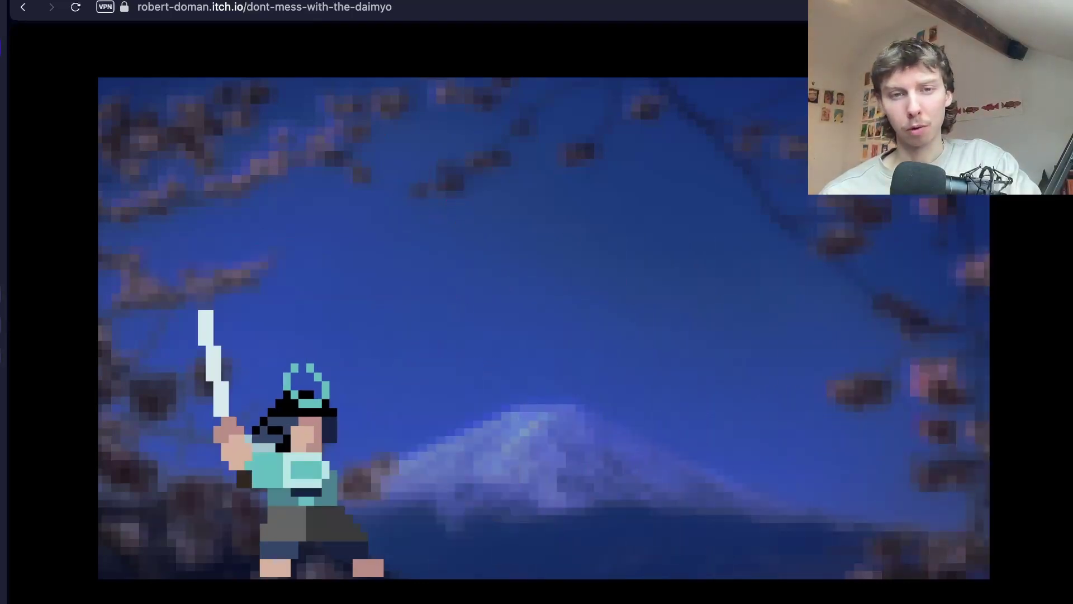
pyautogui.press('x')
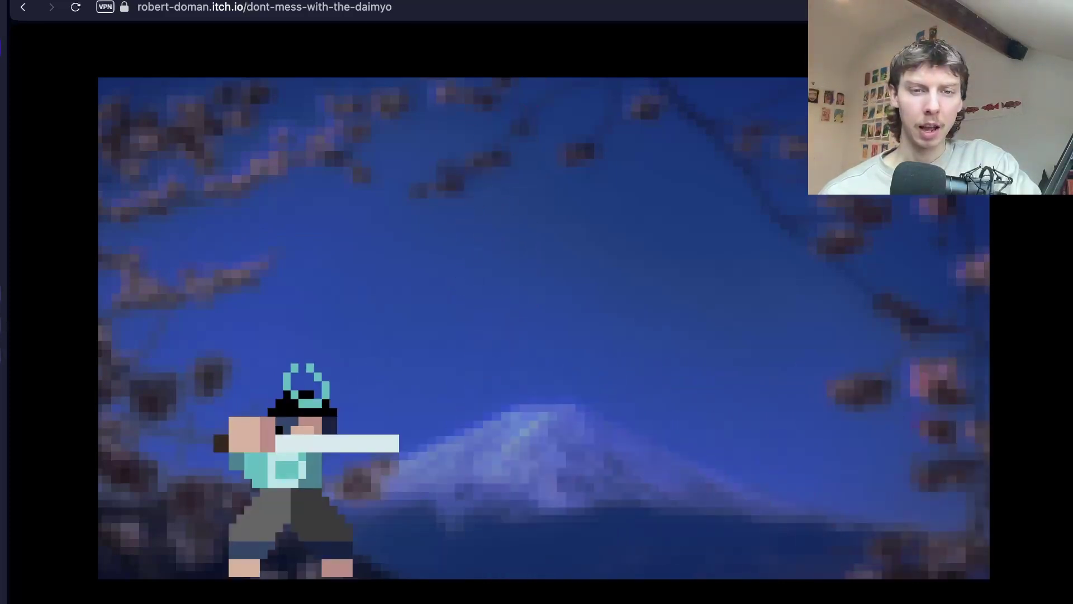
# Slash the charging red samurai with Space until the YOU DEAD screen shows 21 kills.
pyautogui.press('space')
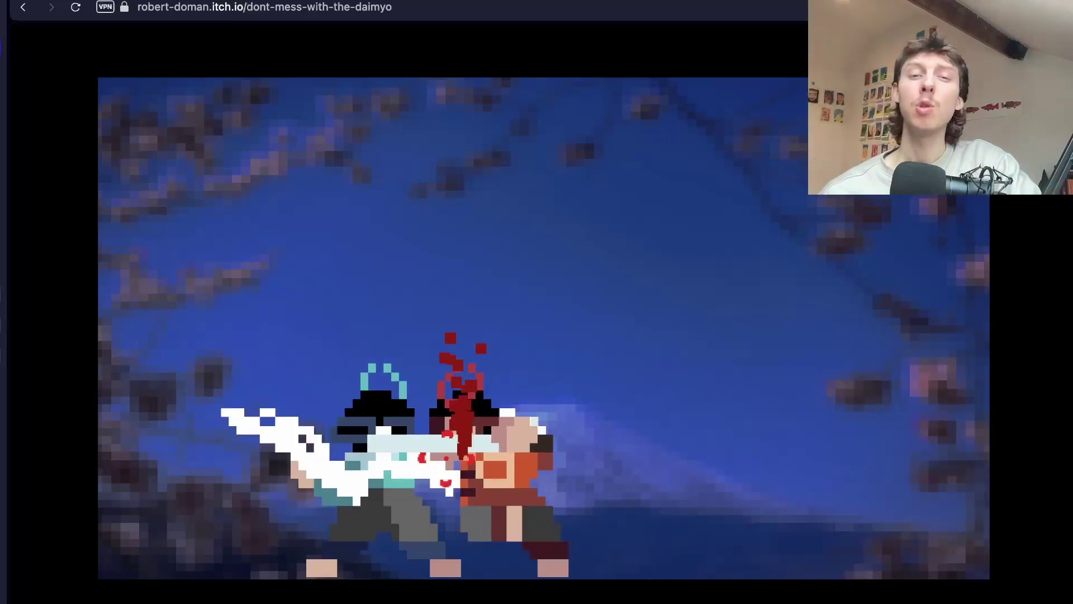
pyautogui.press('space')
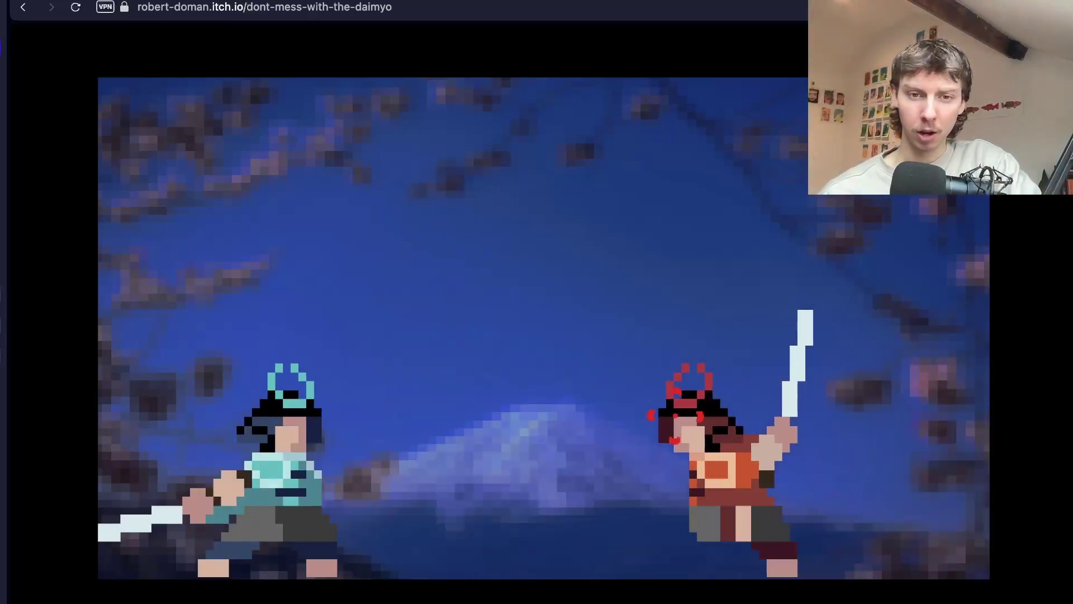
pyautogui.press('space')
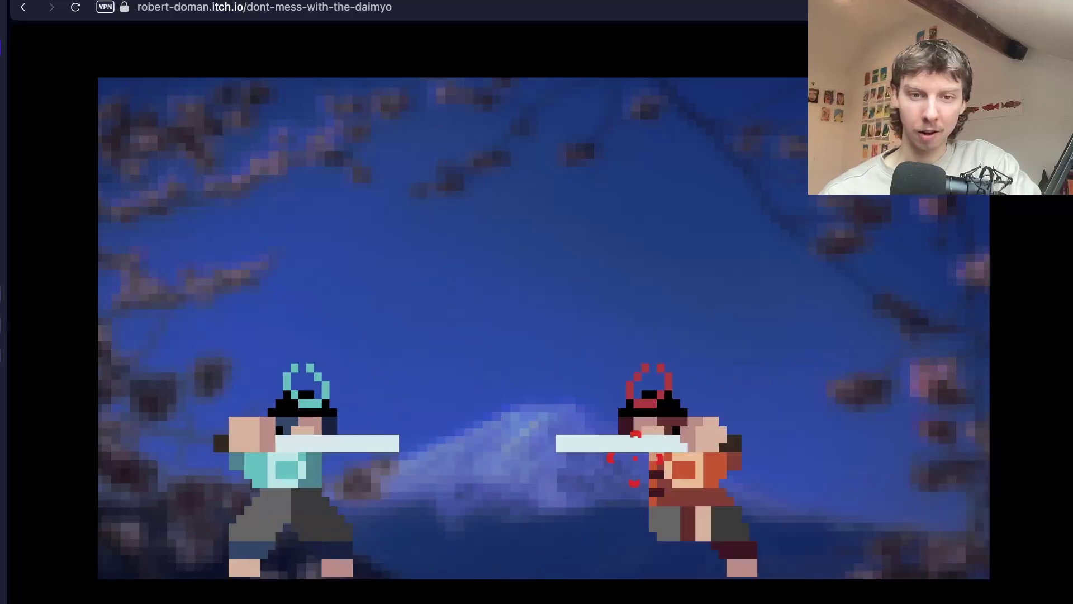
pyautogui.press('space')
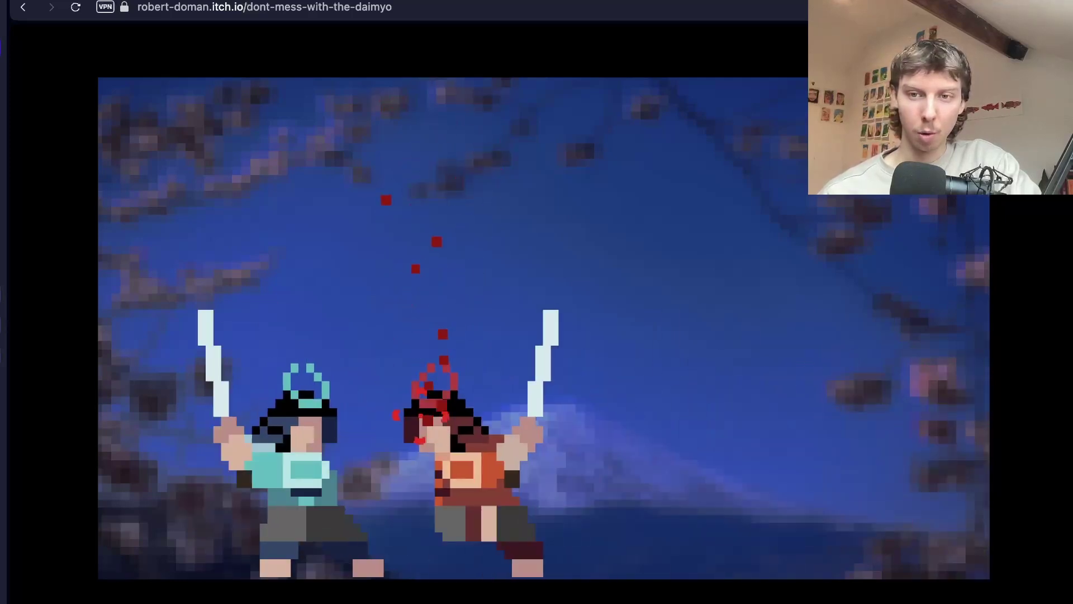
pyautogui.press('space')
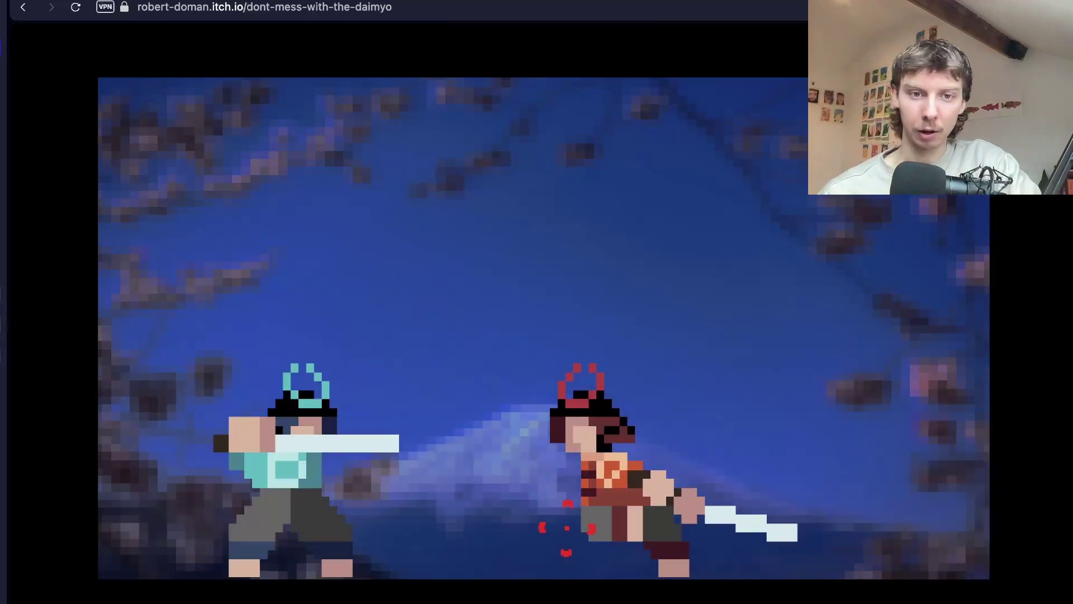
pyautogui.press('space')
pyautogui.press('space')
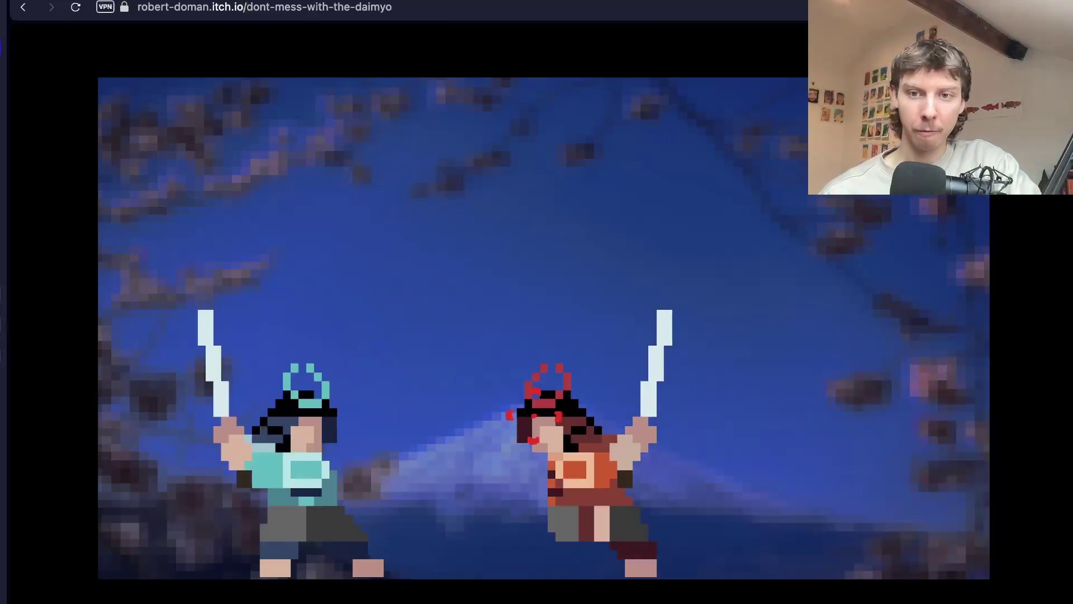
pyautogui.press('space')
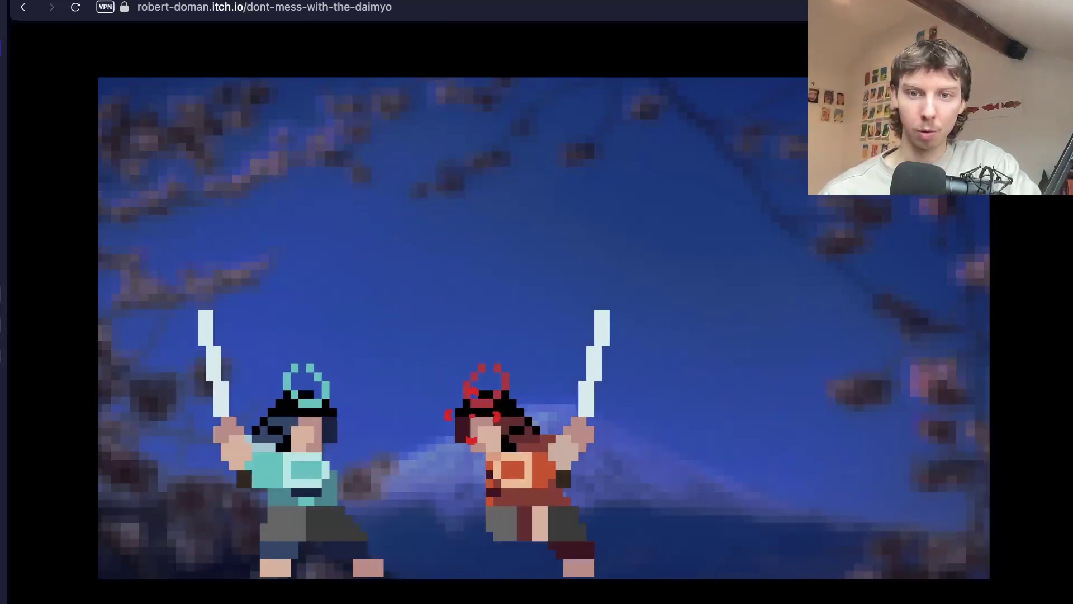
pyautogui.press('space')
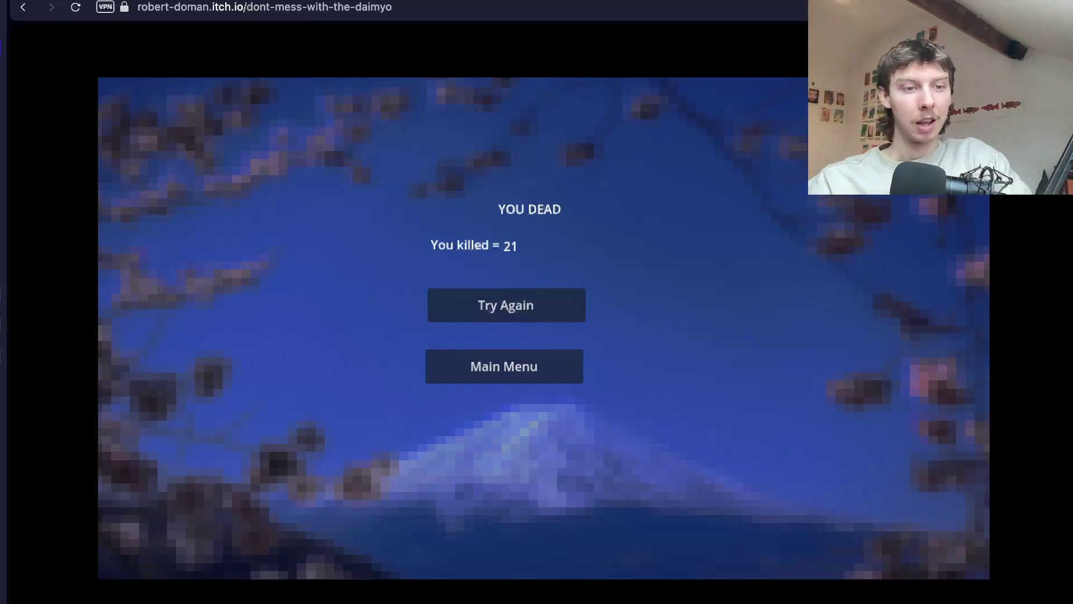
# Exit the full-window game back to its itch.io page.
pyautogui.click(23, 6)
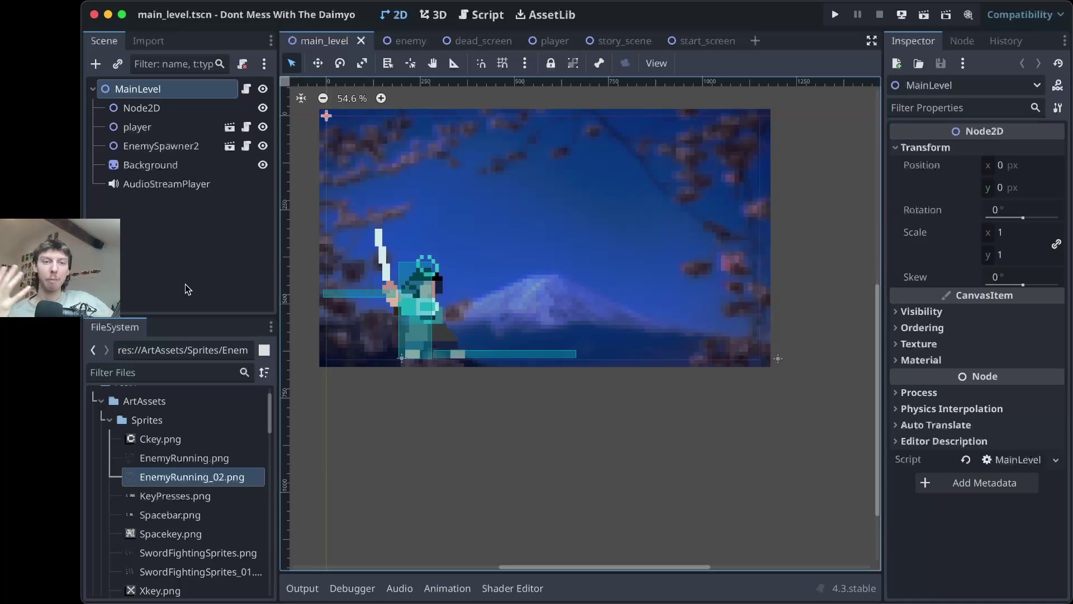
# Glance at the enemy scene, then select the Background sprite in main_level.
pyautogui.click(410, 40)
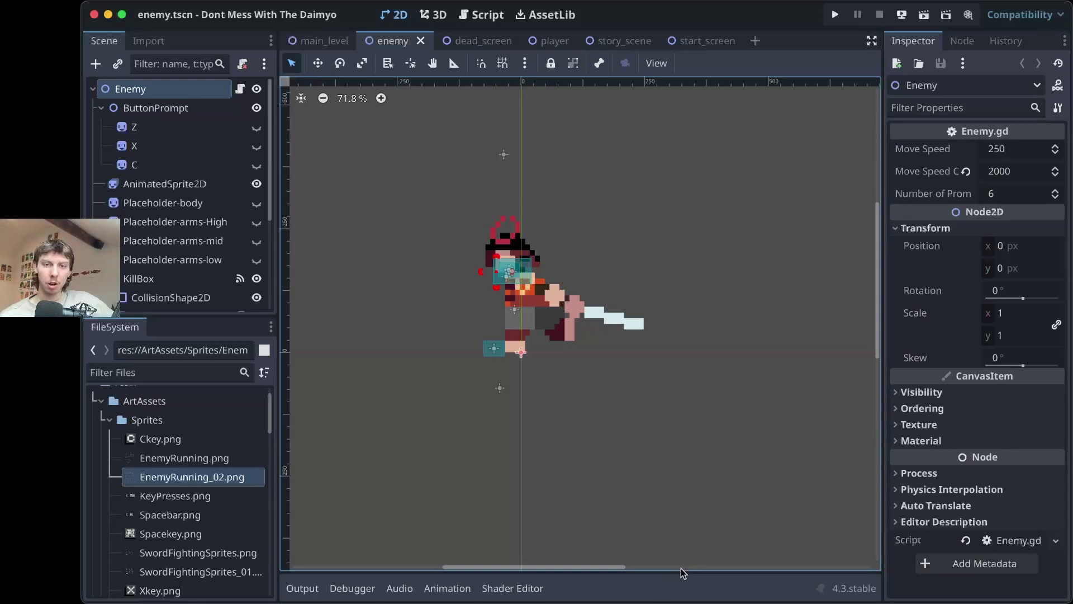
pyautogui.click(320, 36)
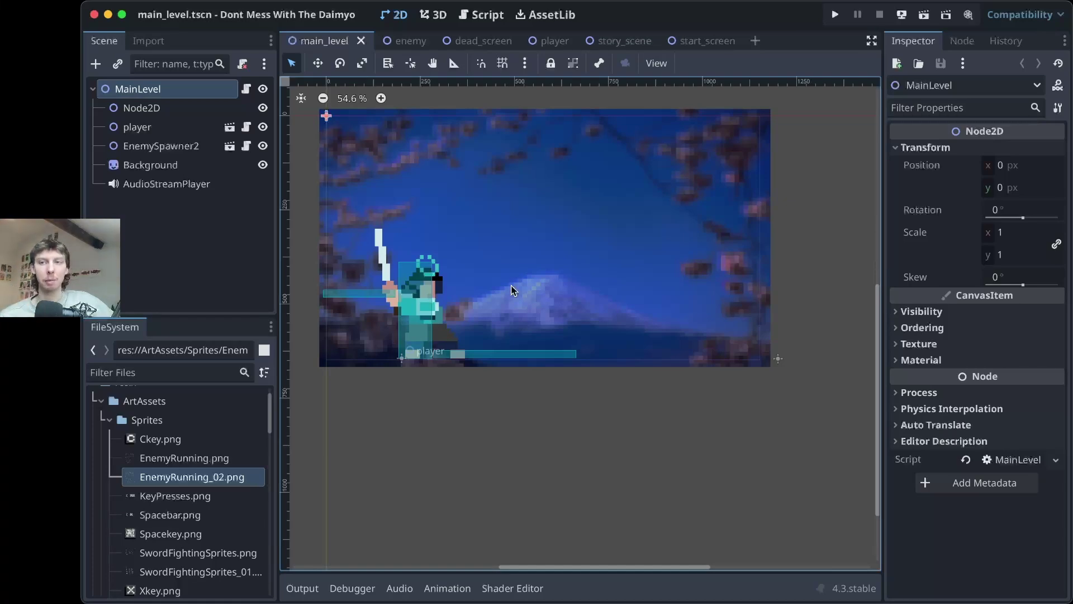
pyautogui.click(495, 193)
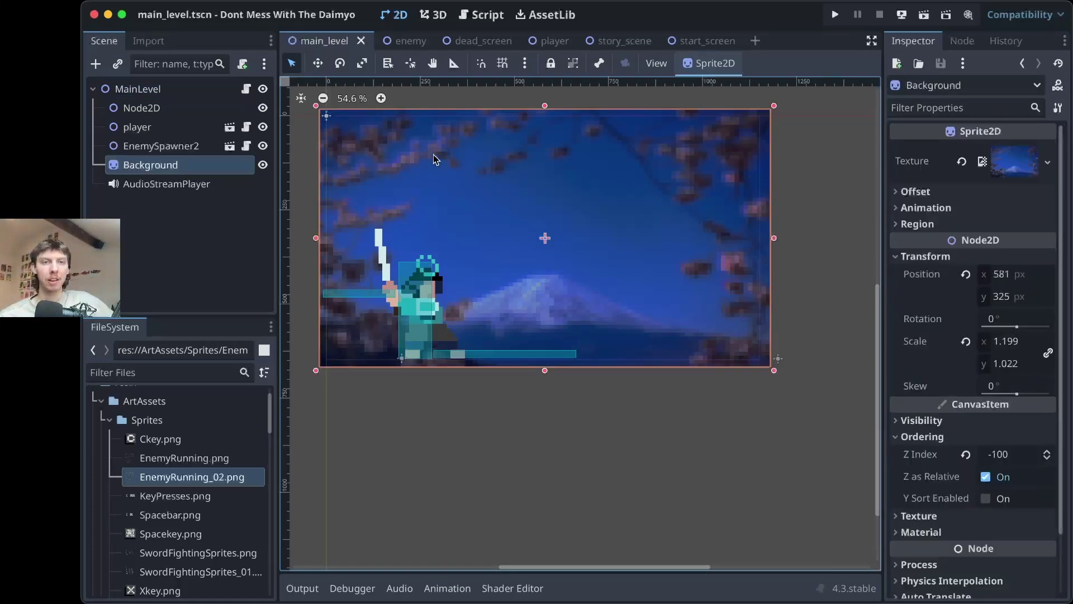
# Flip through the enemy and dead_screen scenes, ending back on main_level.
pyautogui.click(415, 47)
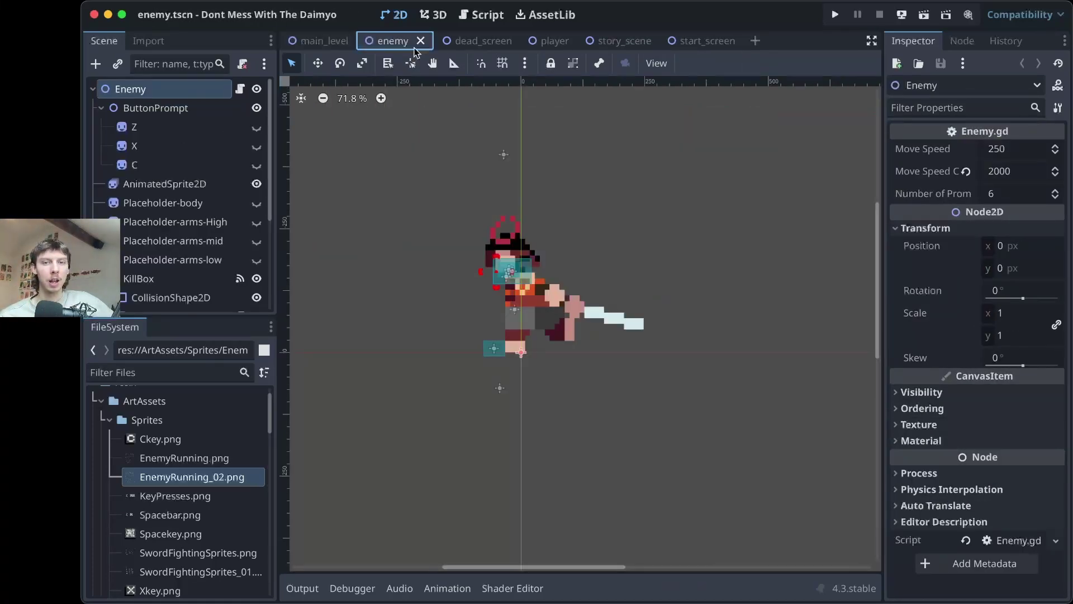
pyautogui.click(484, 39)
pyautogui.click(329, 44)
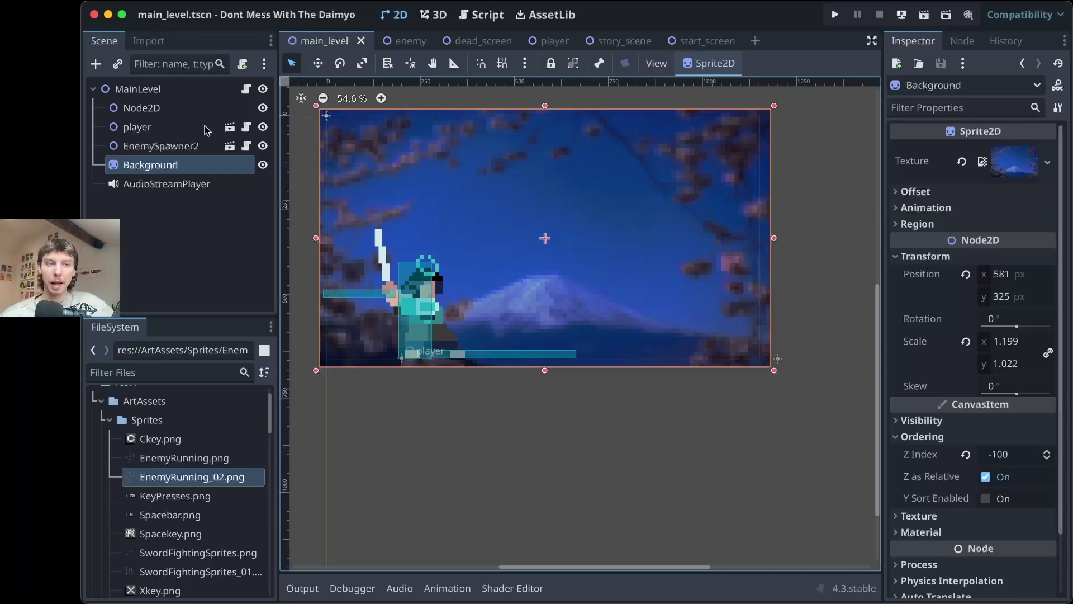
pyautogui.click(163, 94)
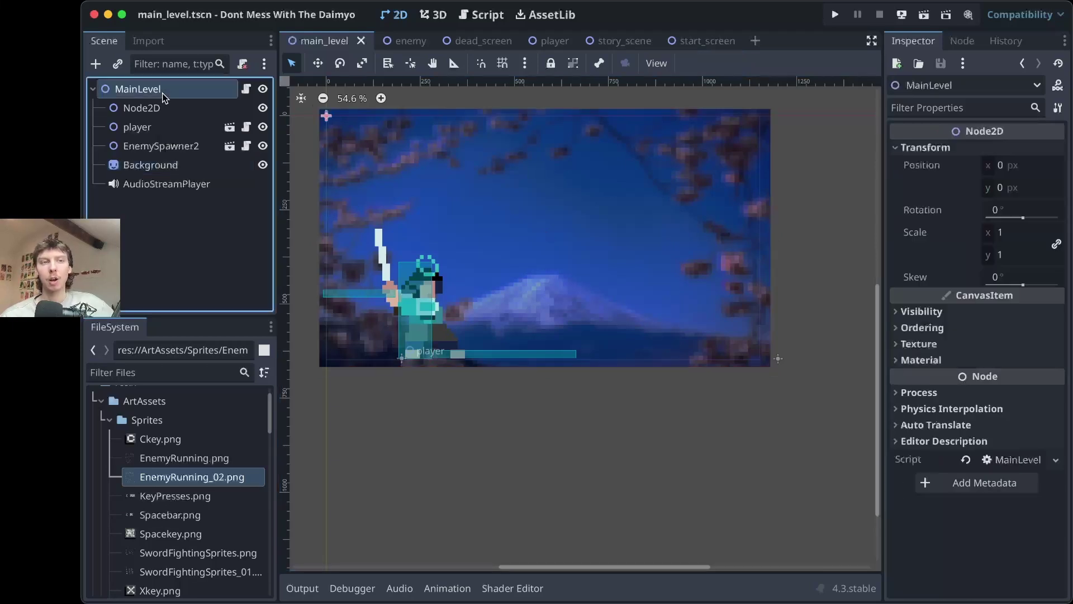
pyautogui.click(163, 111)
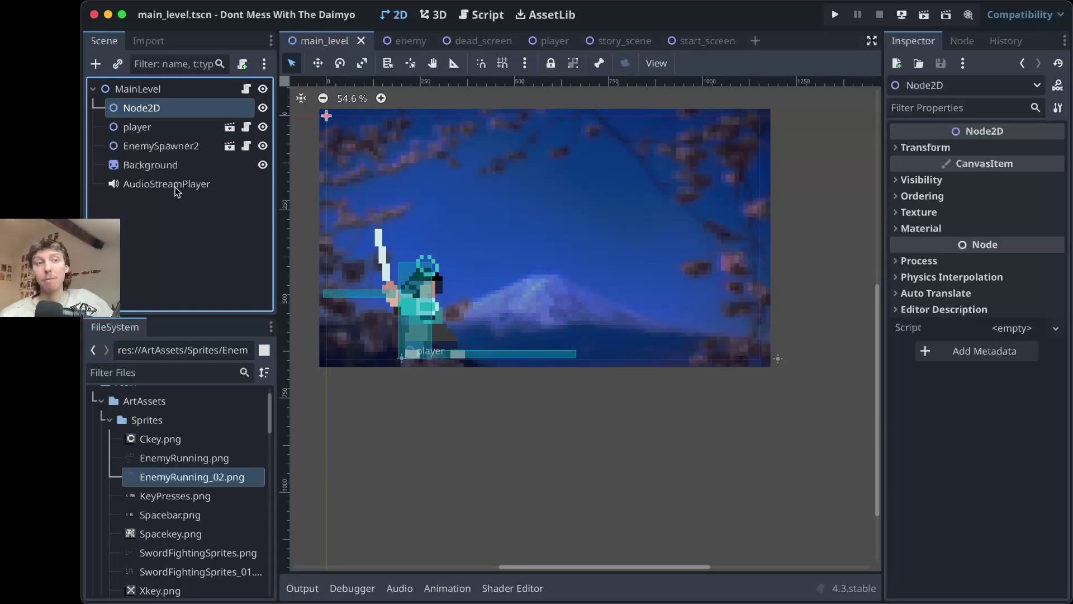
pyautogui.click(198, 240)
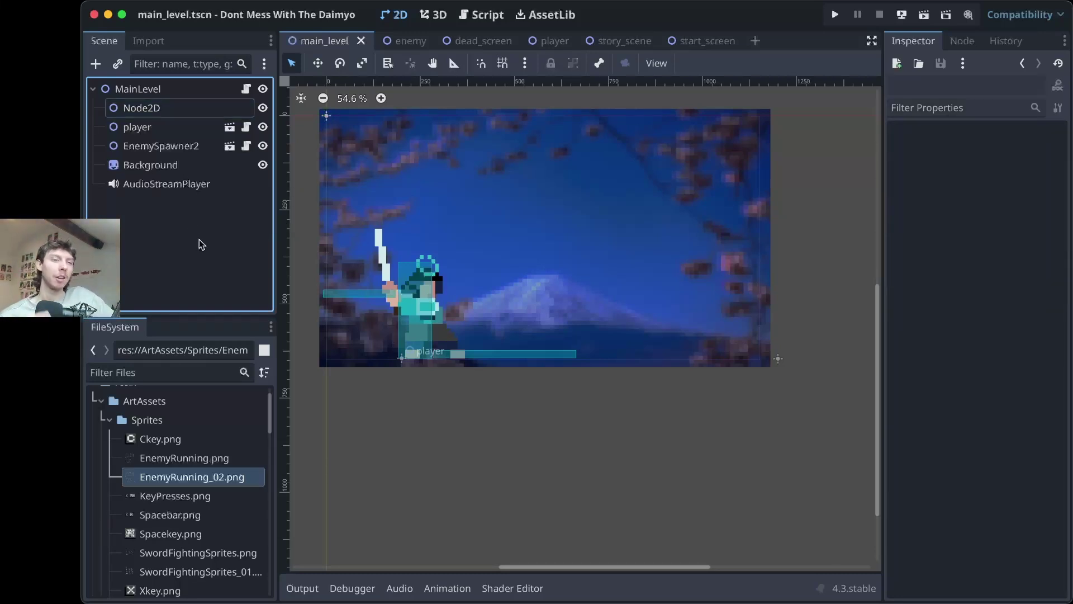
pyautogui.click(155, 165)
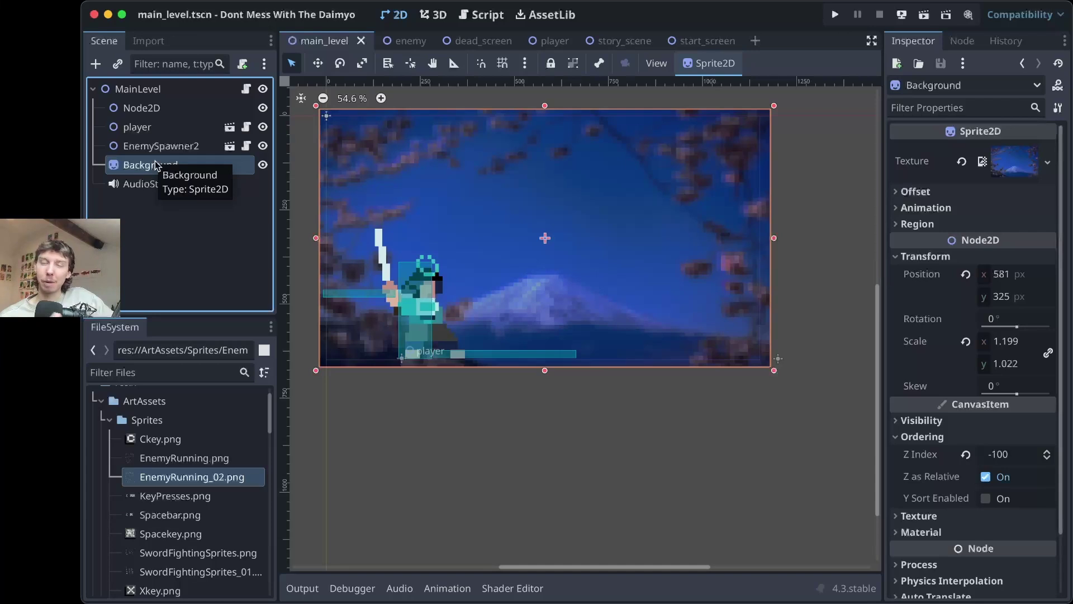
pyautogui.click(189, 148)
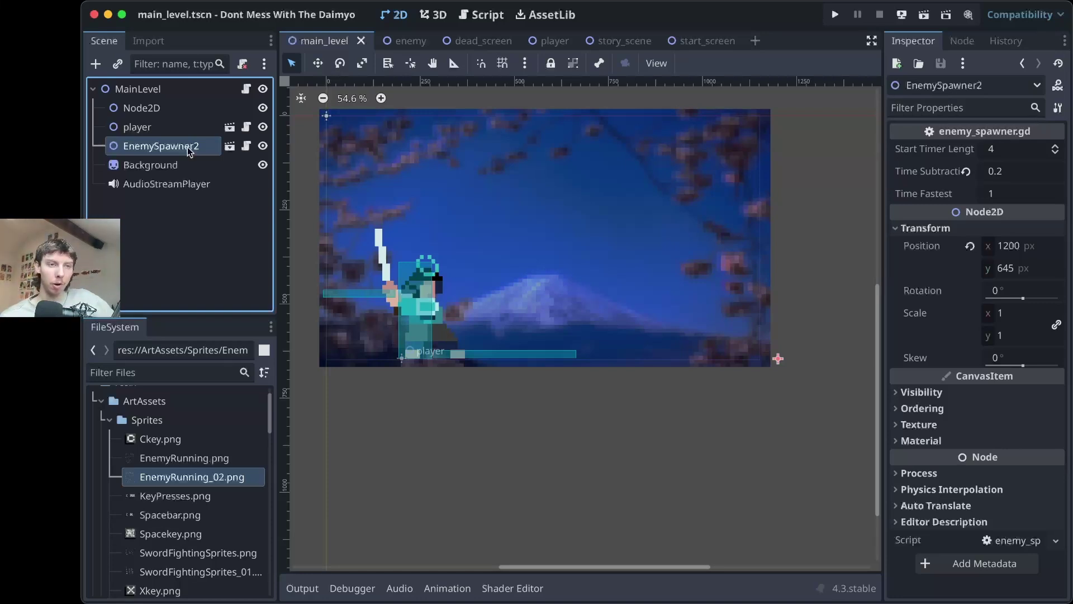
pyautogui.click(156, 129)
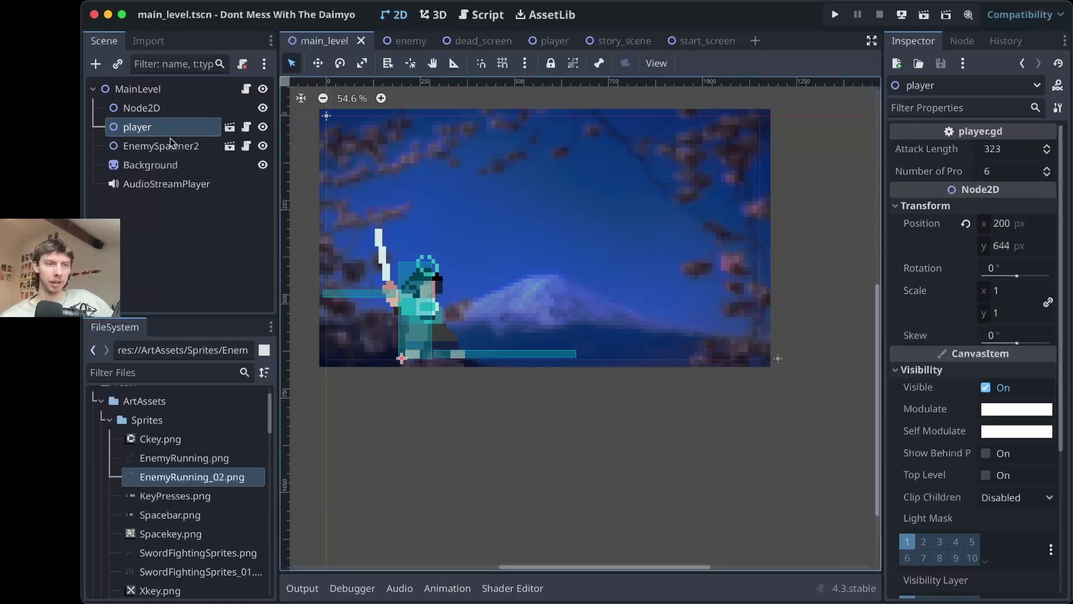
# Open the player scene and select its AnimatedSprite2D node.
pyautogui.click(549, 37)
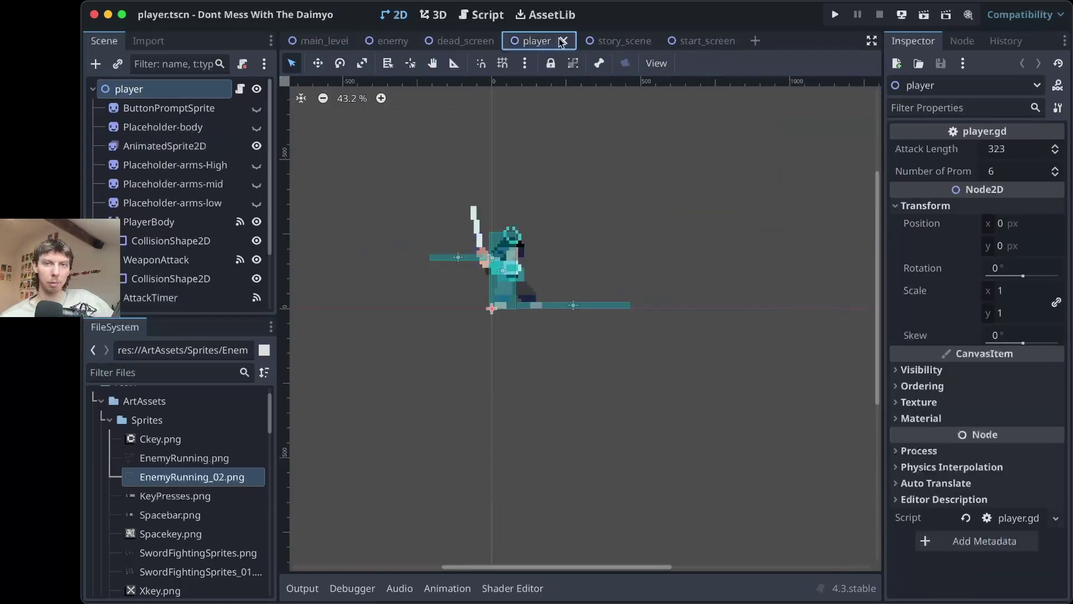
pyautogui.click(167, 128)
pyautogui.click(165, 147)
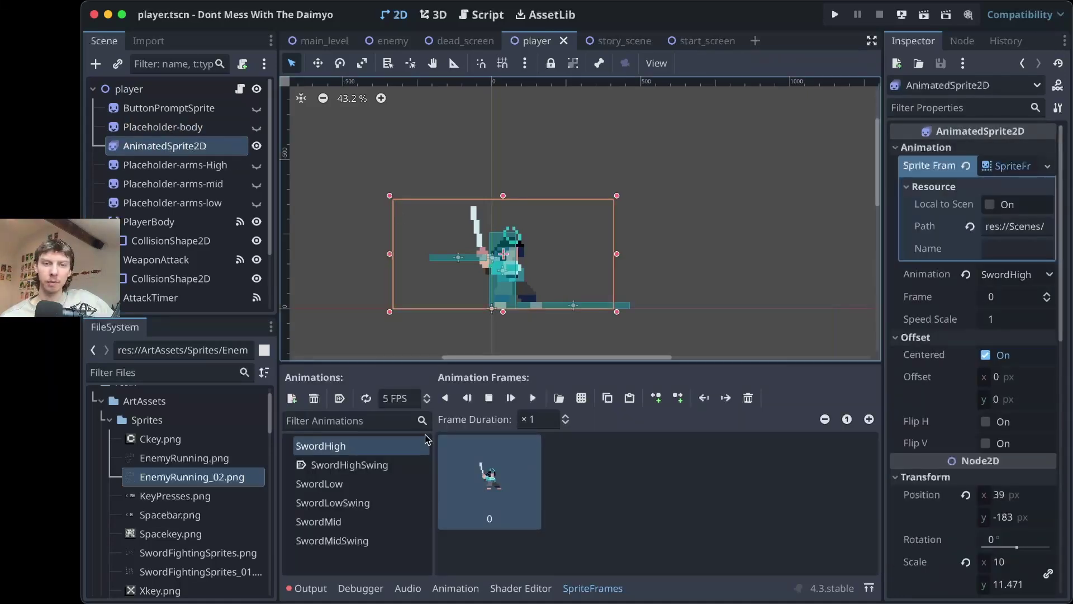
# Preview the SwordHighSwing, SwordLow, SwordLowSwing, SwordMid and SwordMidSwing animations.
pyautogui.click(357, 465)
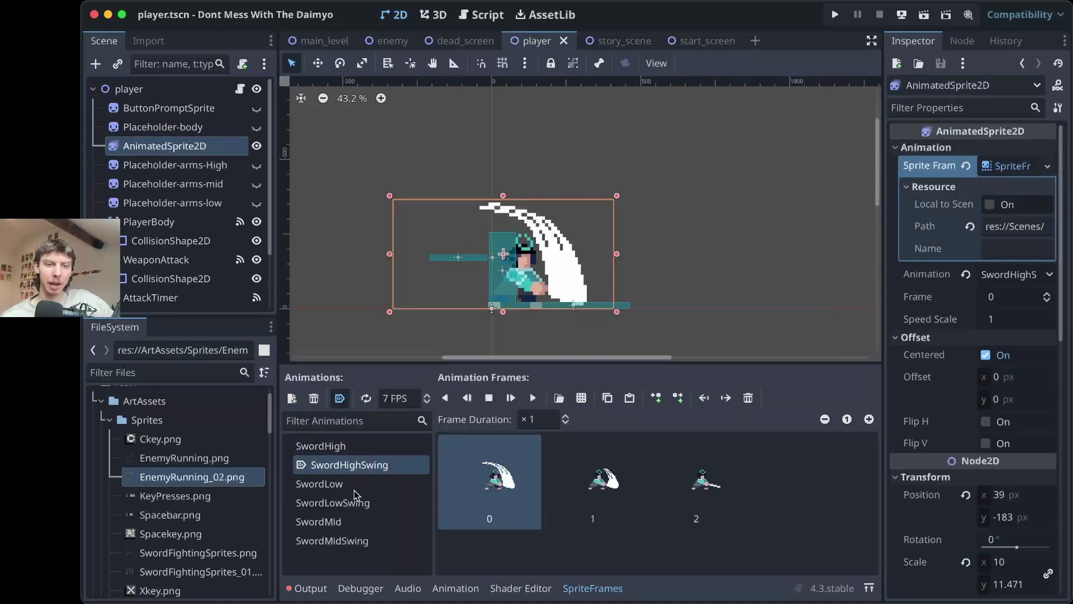
pyautogui.click(354, 488)
pyautogui.click(355, 503)
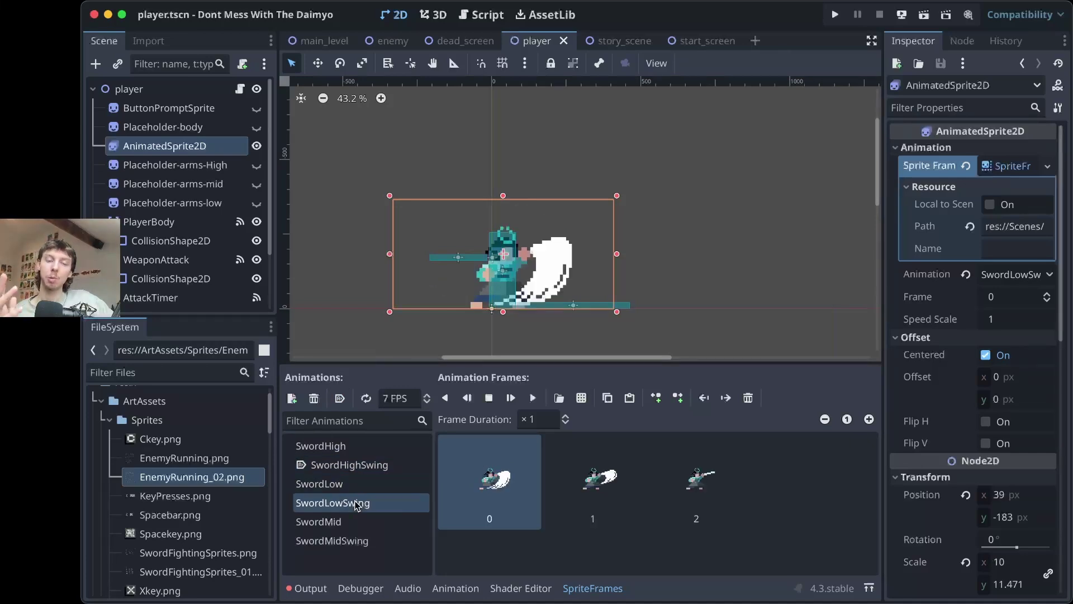
pyautogui.click(353, 521)
pyautogui.click(354, 539)
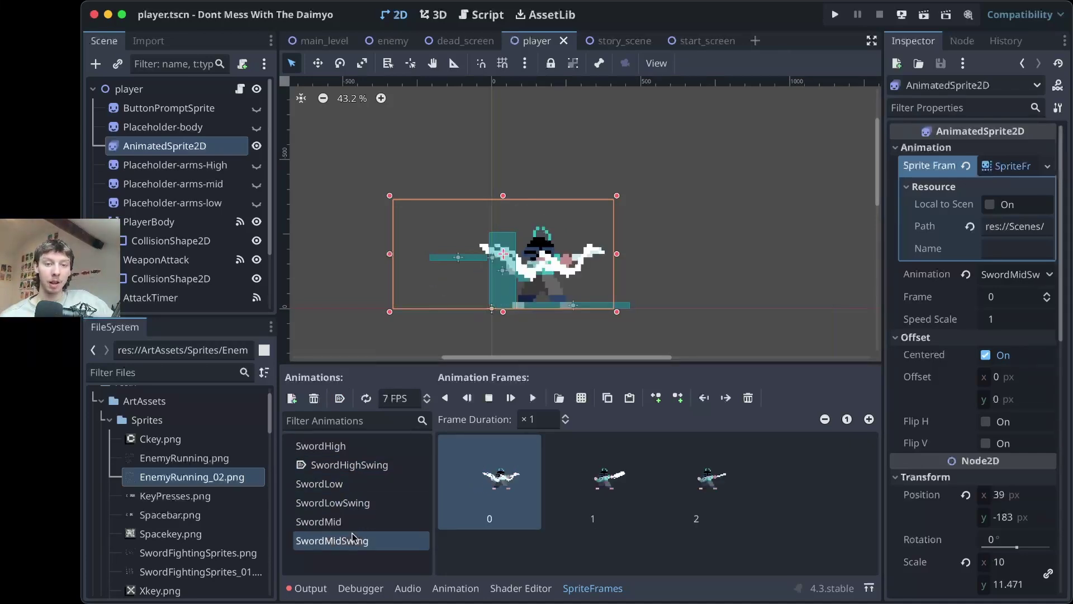
# Load ArtAssets/Sprites/SwordFightingSprites_01.png as a sprite sheet for the SwordHigh animation.
pyautogui.click(369, 450)
pyautogui.click(581, 398)
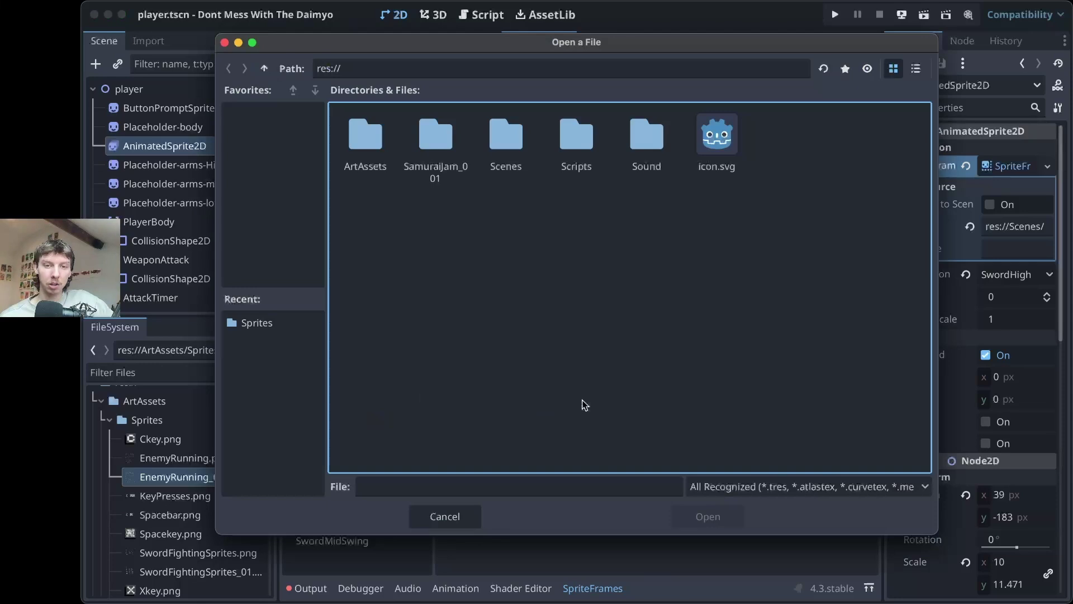
pyautogui.doubleClick(373, 140)
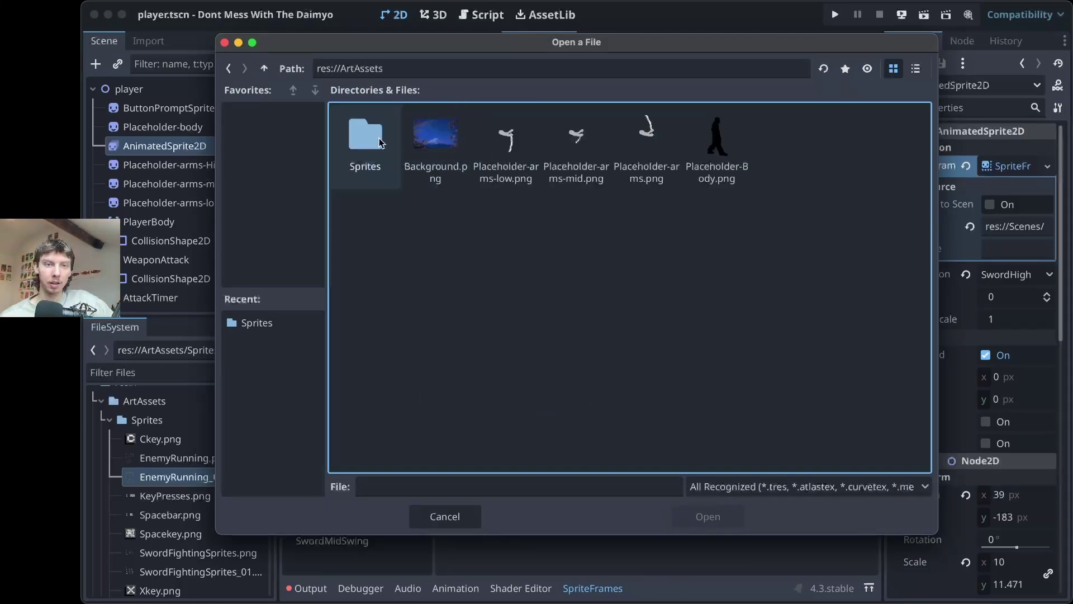
pyautogui.doubleClick(389, 150)
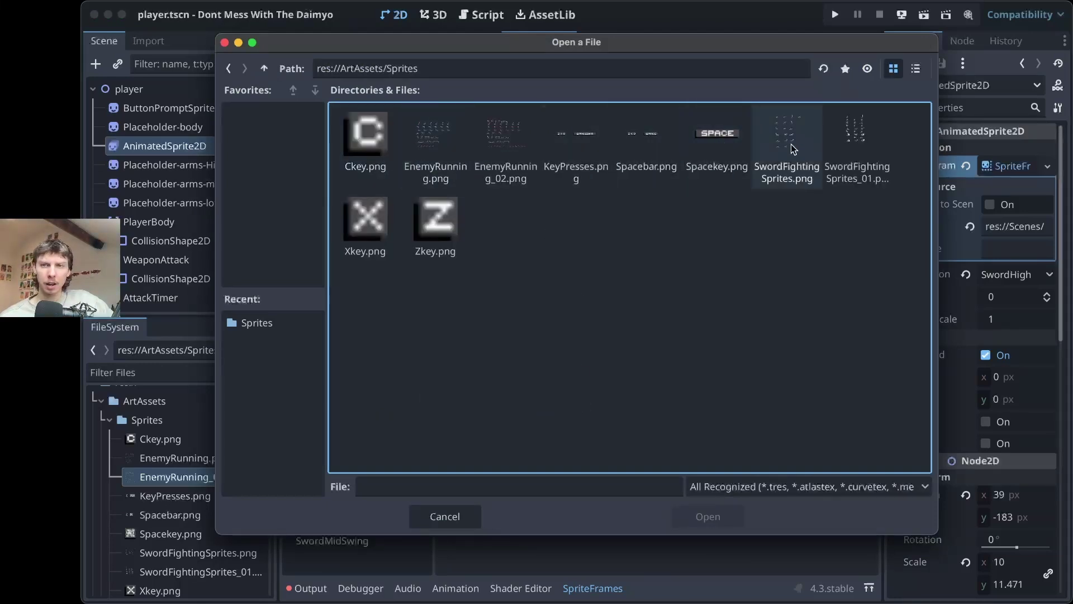
pyautogui.click(854, 146)
pyautogui.doubleClick(854, 146)
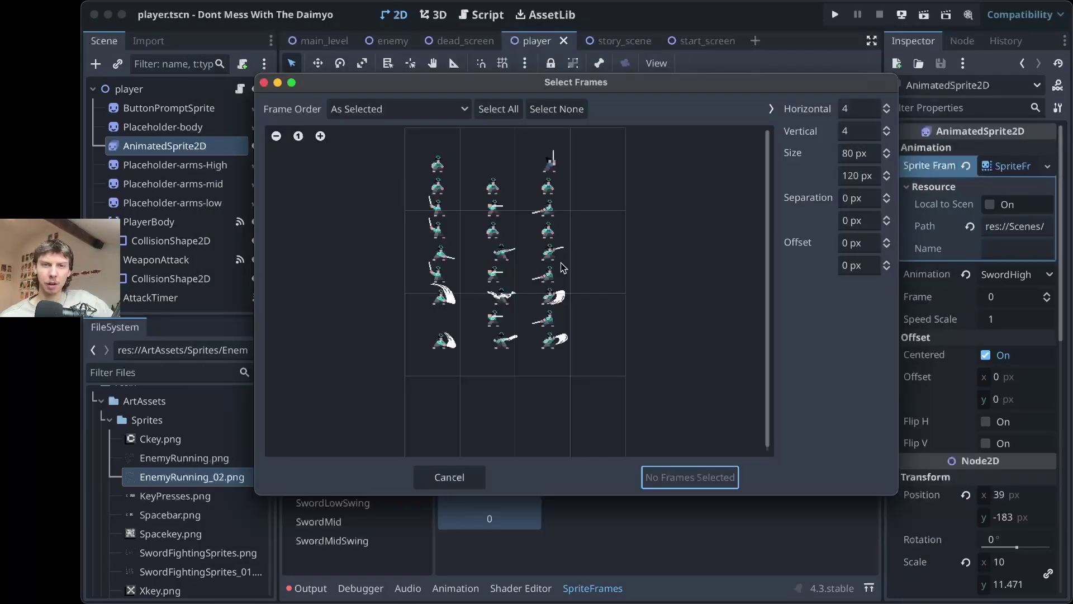
# Zoom the sheet preview and set 64×32 px frames with 16 px X offset and separation.
pyautogui.click(320, 136)
pyautogui.click(320, 136)
pyautogui.click(321, 136)
pyautogui.click(321, 136)
pyautogui.click(320, 136)
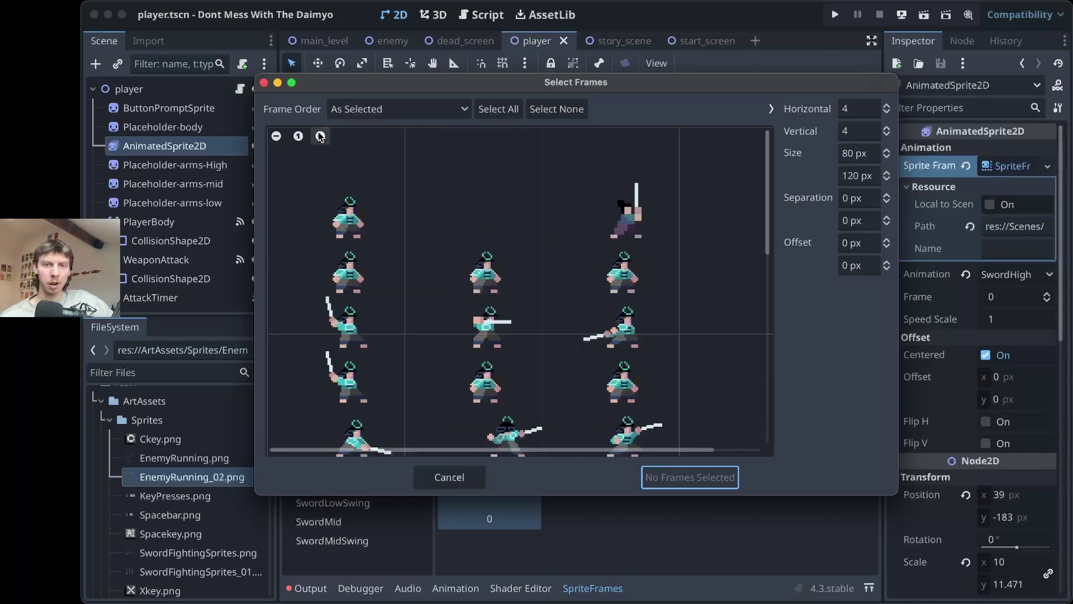
pyautogui.click(857, 149)
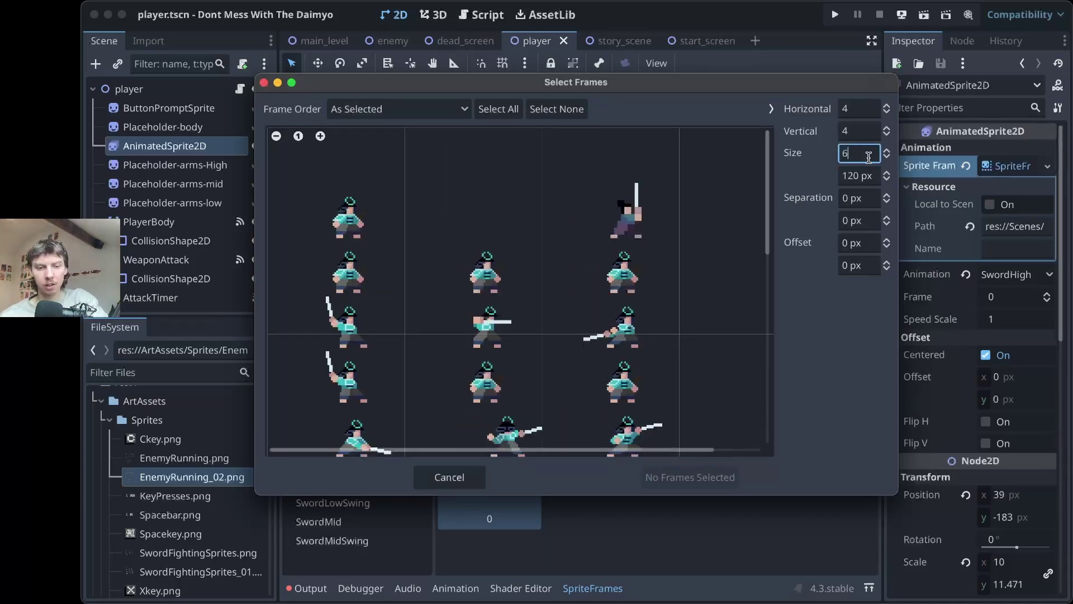
pyautogui.write('64')
pyautogui.press('Tab')
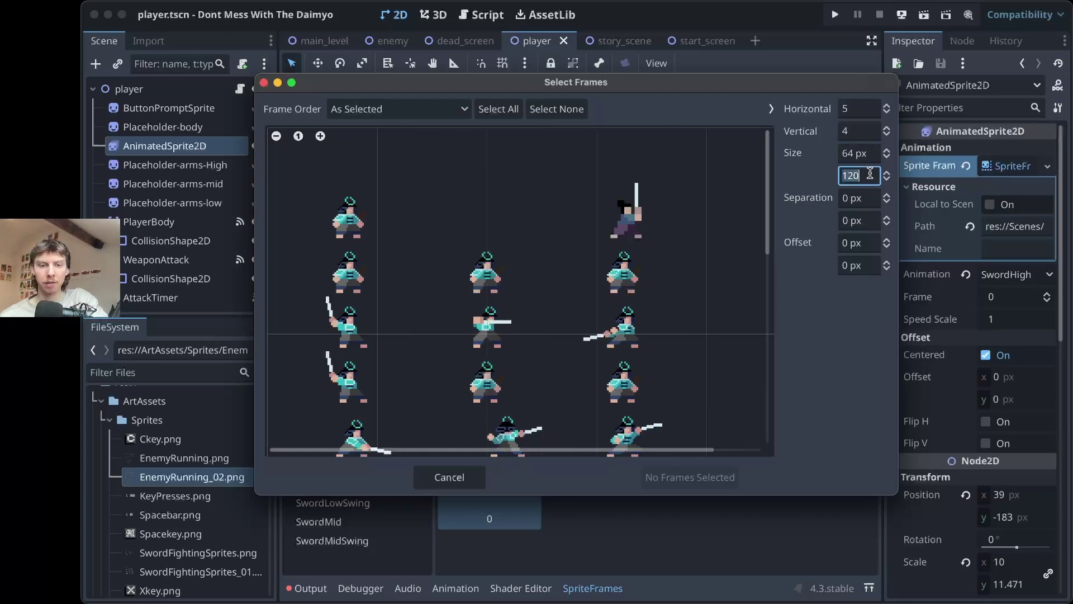
pyautogui.write('32')
pyautogui.press('Tab')
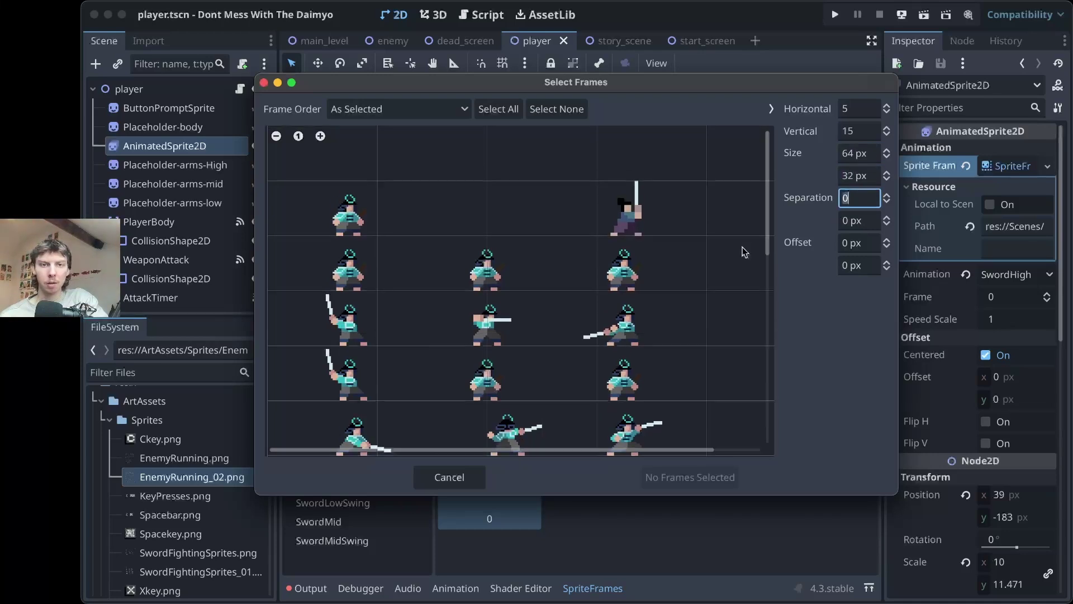
pyautogui.click(855, 249)
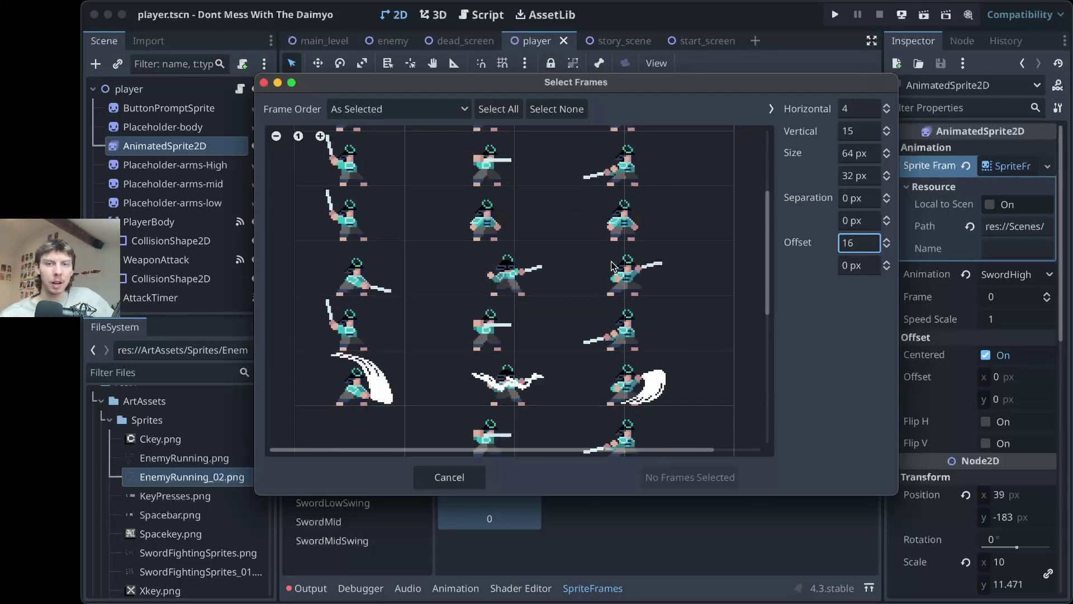
pyautogui.click(859, 199)
pyautogui.write('8')
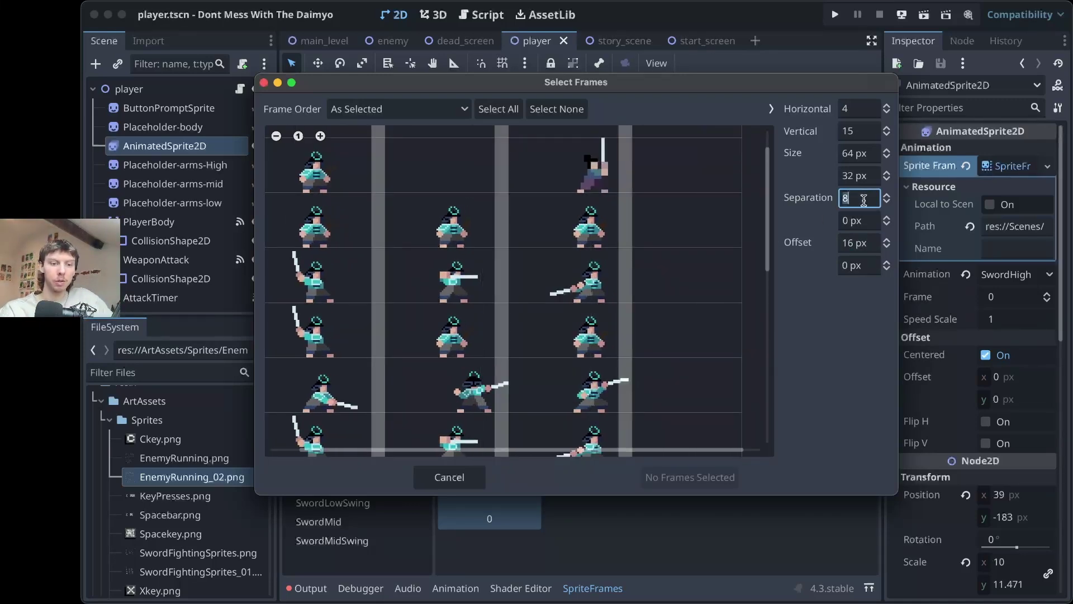
pyautogui.write('16')
pyautogui.scroll(-5, 554, 255)
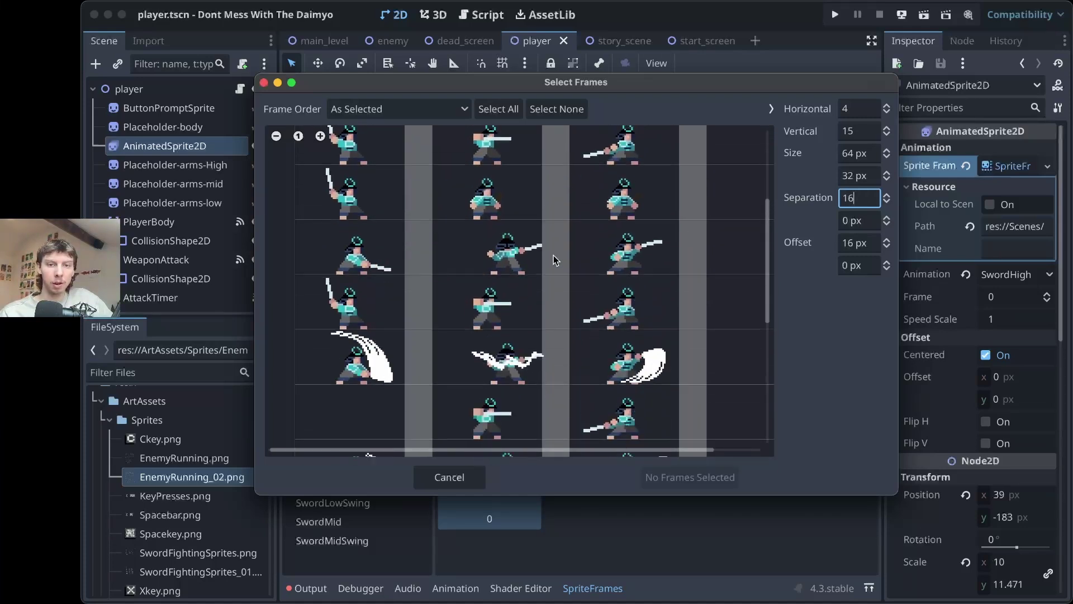
pyautogui.scroll(-2, 553, 254)
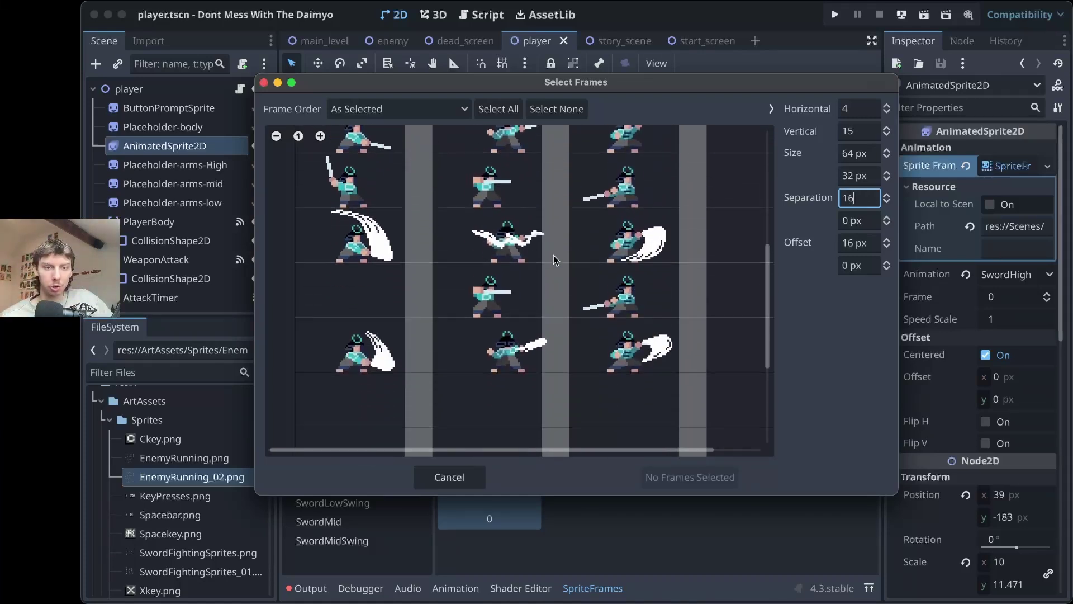
pyautogui.scroll(4, 554, 255)
pyautogui.scroll(3, 553, 255)
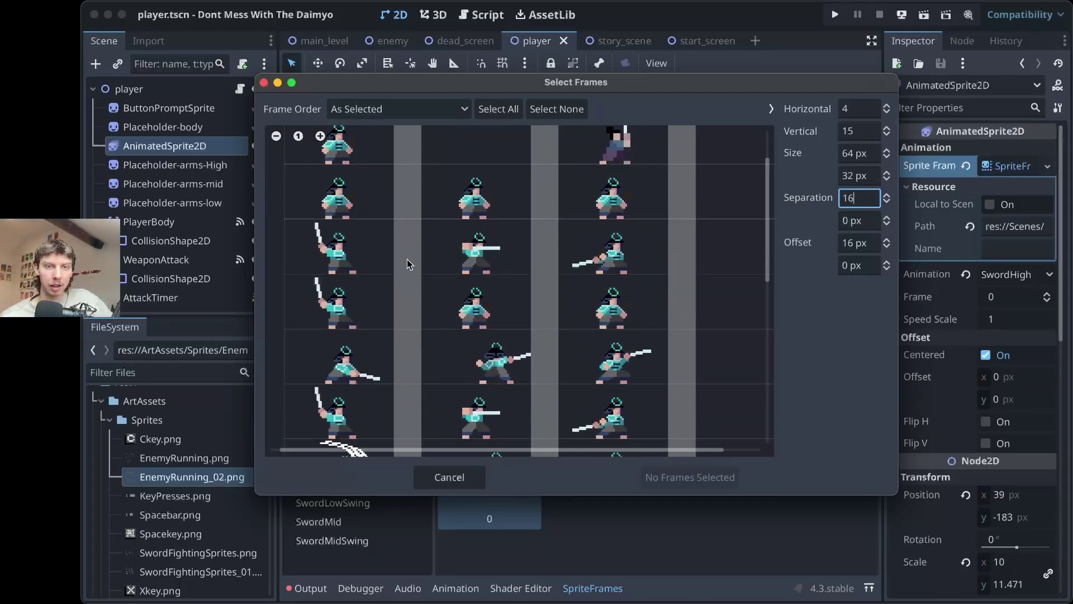
pyautogui.scroll(3, 407, 259)
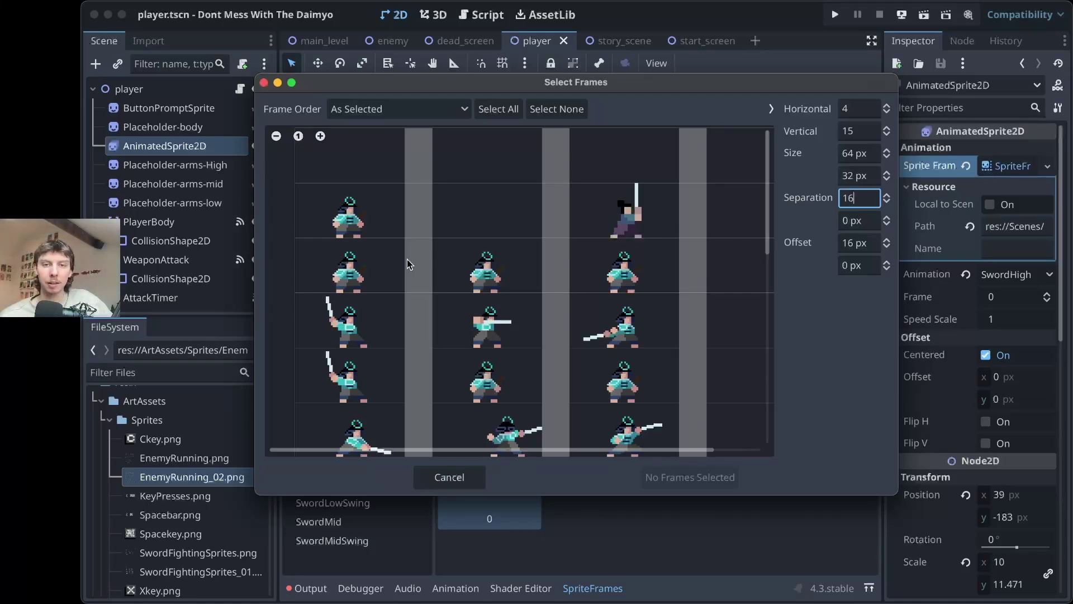
pyautogui.scroll(-5, 407, 259)
pyautogui.scroll(4, 407, 260)
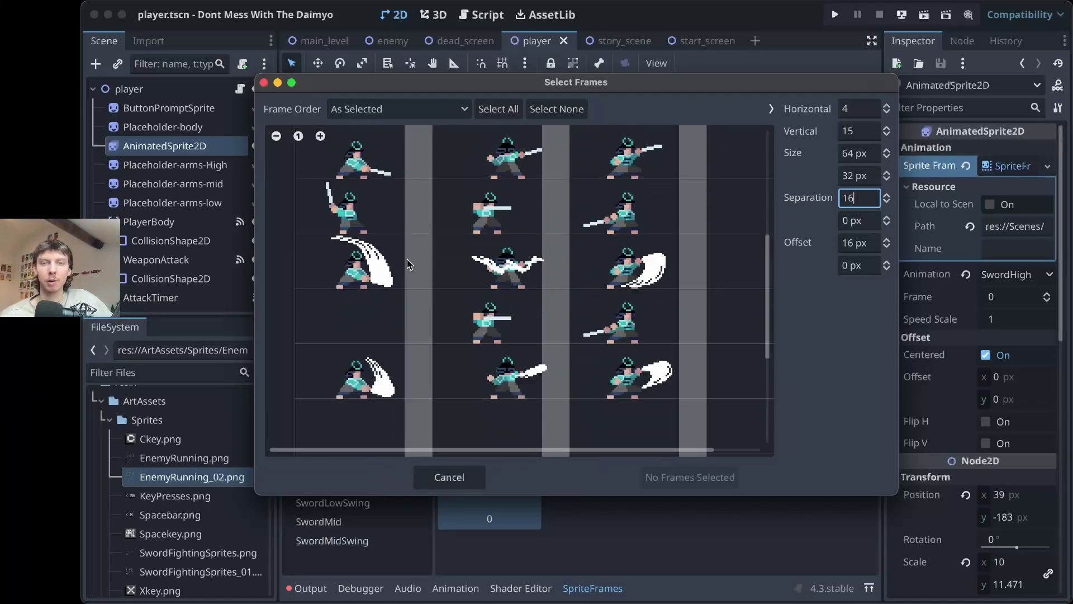
pyautogui.scroll(3, 407, 260)
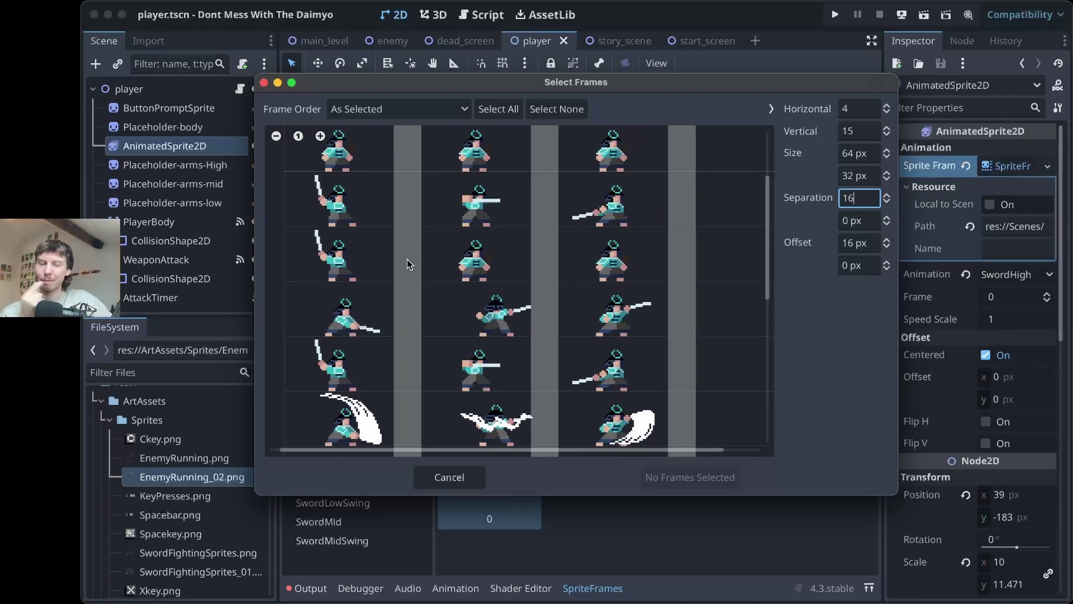
pyautogui.scroll(-3, 407, 260)
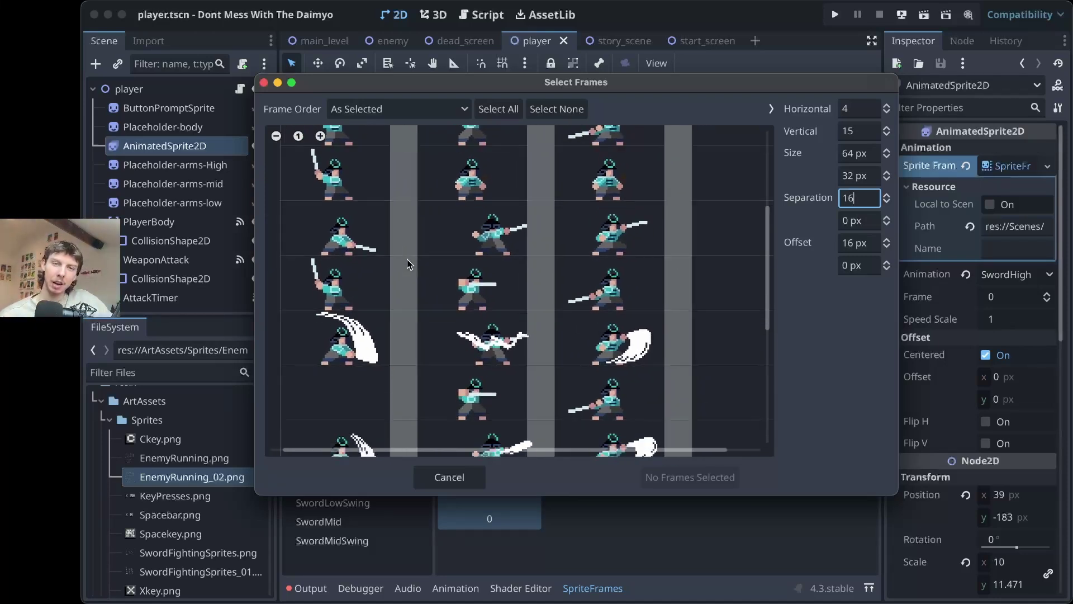
pyautogui.hscroll(2, 598, 217)
pyautogui.scroll(1, 598, 217)
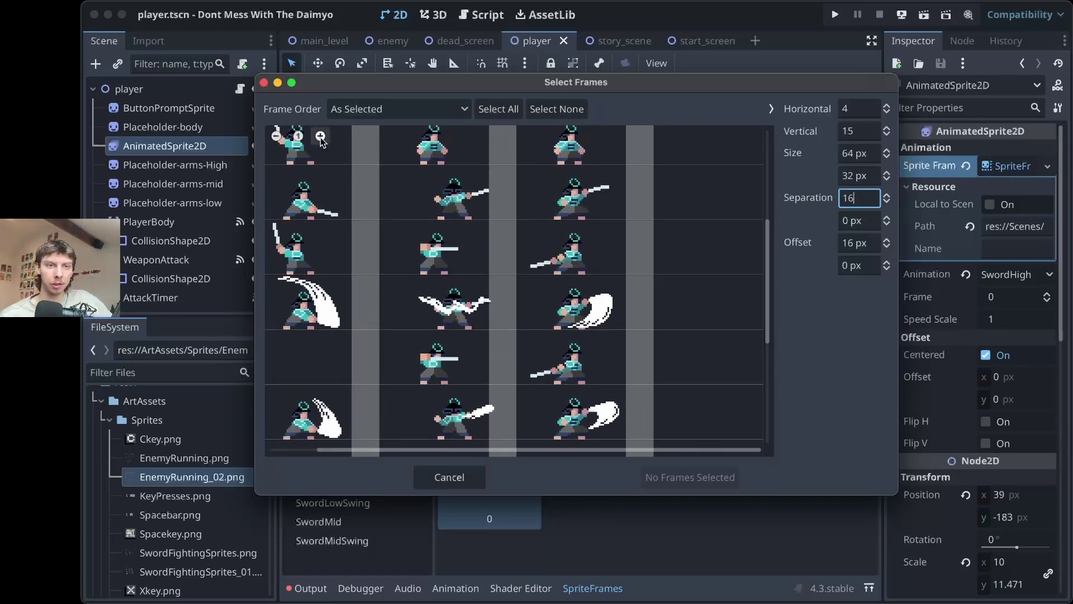
pyautogui.keyDown('ctrl'); pyautogui.scroll(3, 481, 218); pyautogui.keyUp('ctrl')
pyautogui.scroll(1, 480, 218)
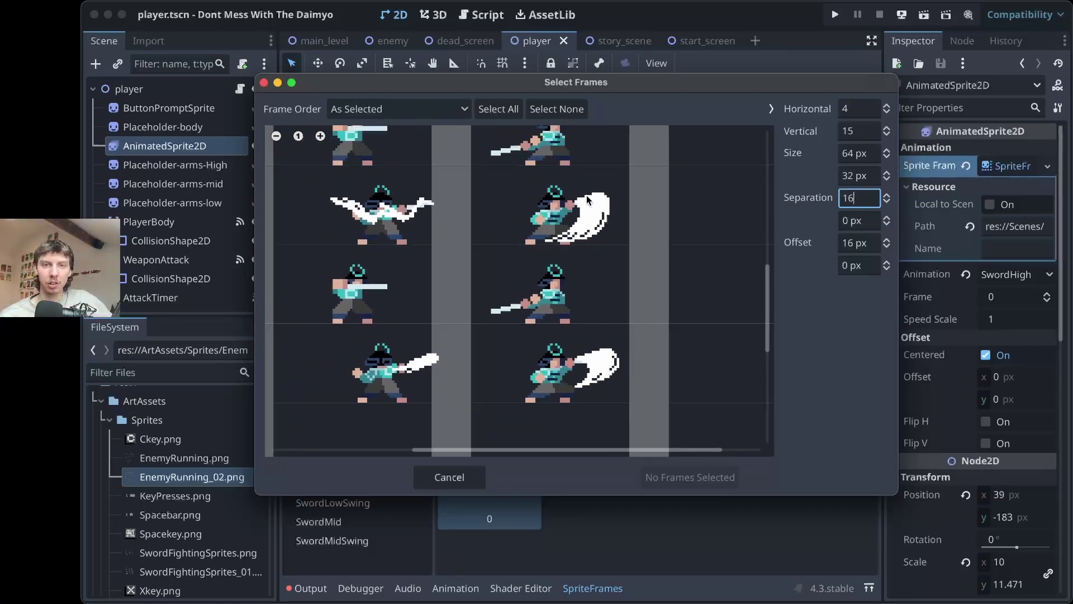
pyautogui.scroll(5, 586, 195)
pyautogui.hscroll(1, 586, 196)
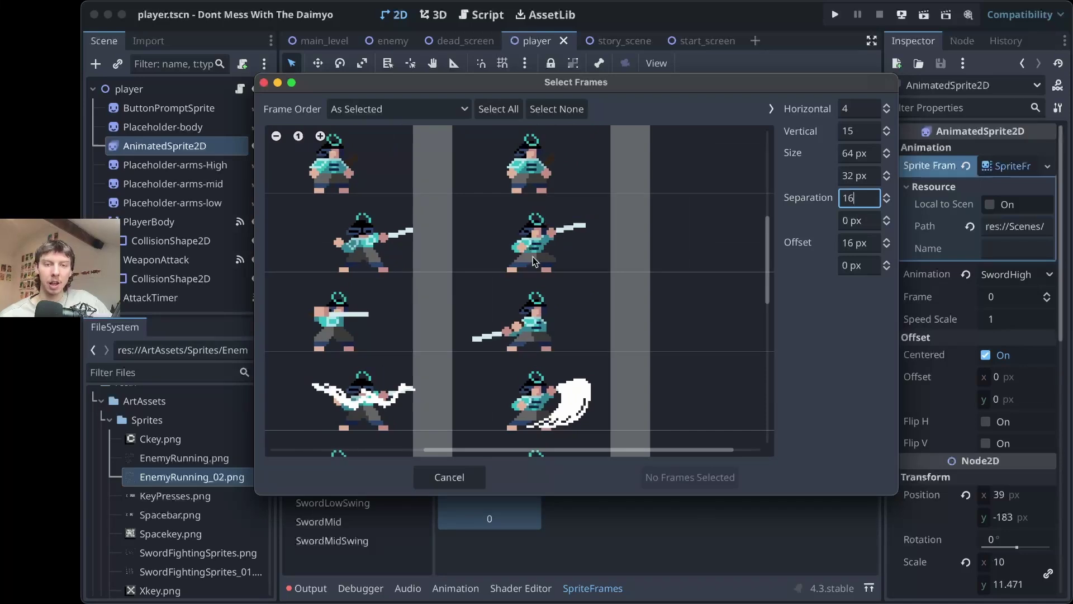
pyautogui.scroll(-1, 533, 266)
pyautogui.hscroll(-1, 569, 214)
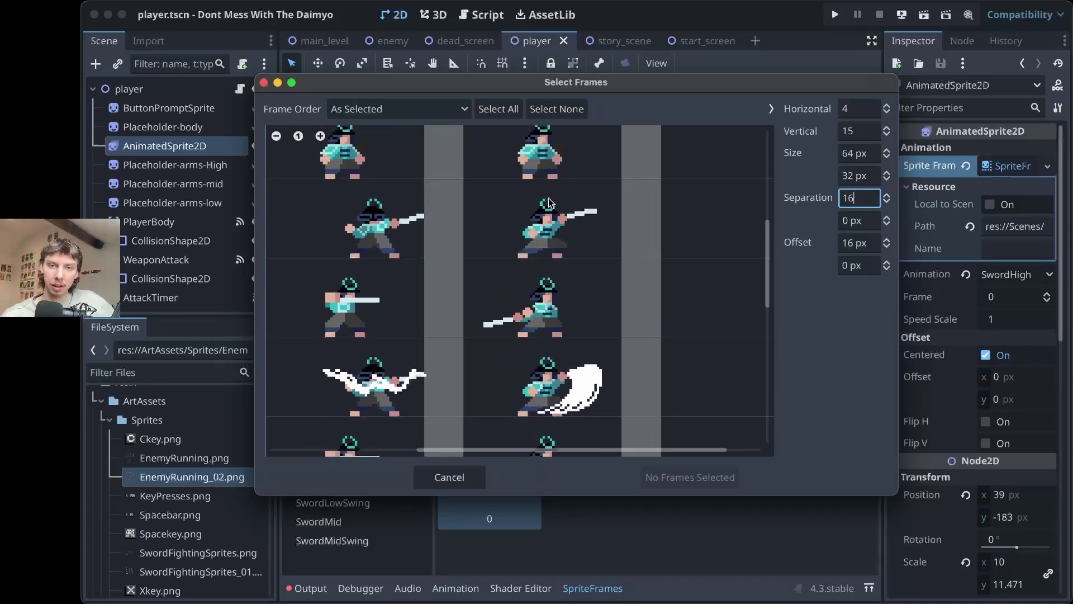
pyautogui.scroll(-5, 540, 245)
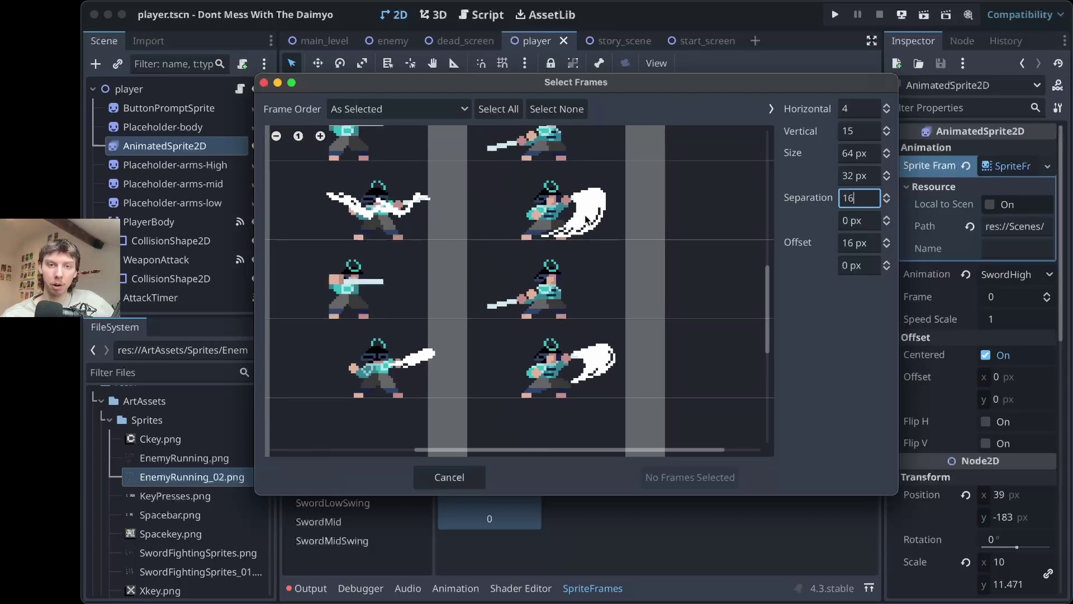
pyautogui.scroll(-1, 594, 218)
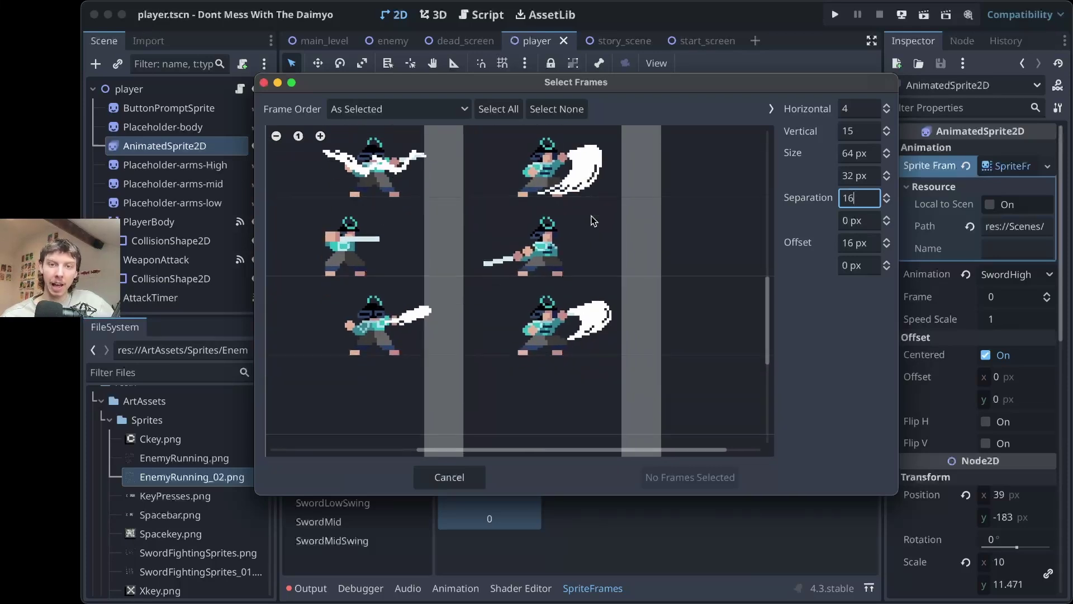
pyautogui.scroll(-1, 615, 289)
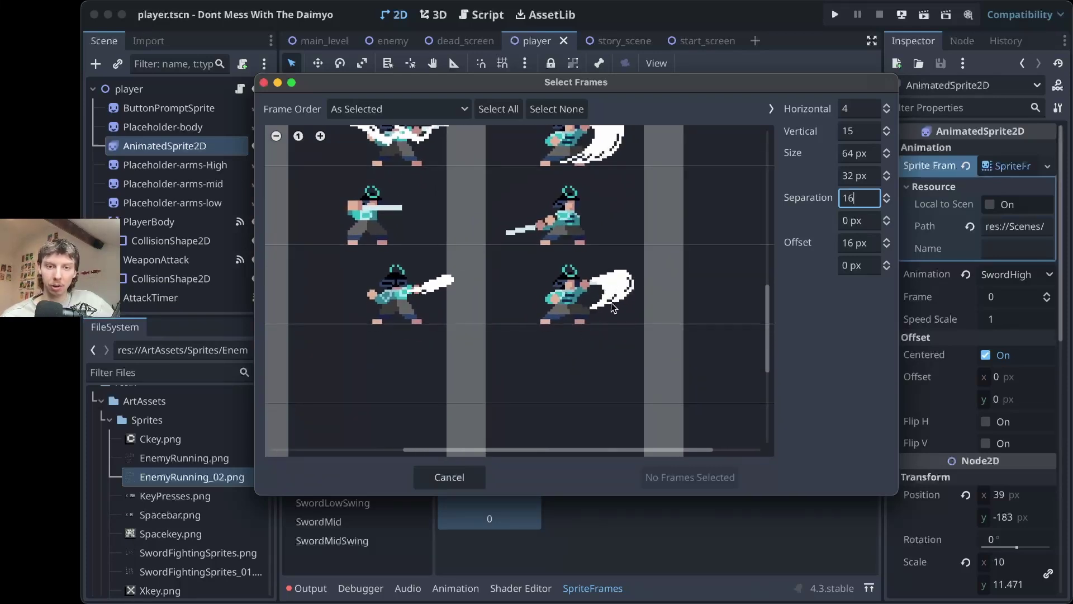
pyautogui.scroll(3, 611, 303)
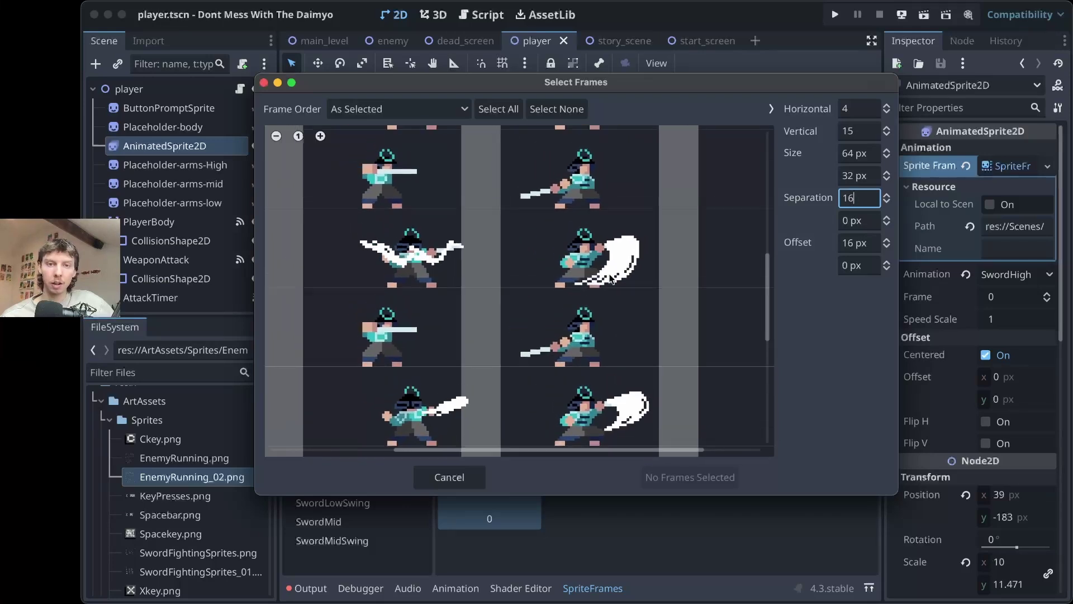
pyautogui.scroll(2, 608, 273)
pyautogui.hscroll(1, 608, 273)
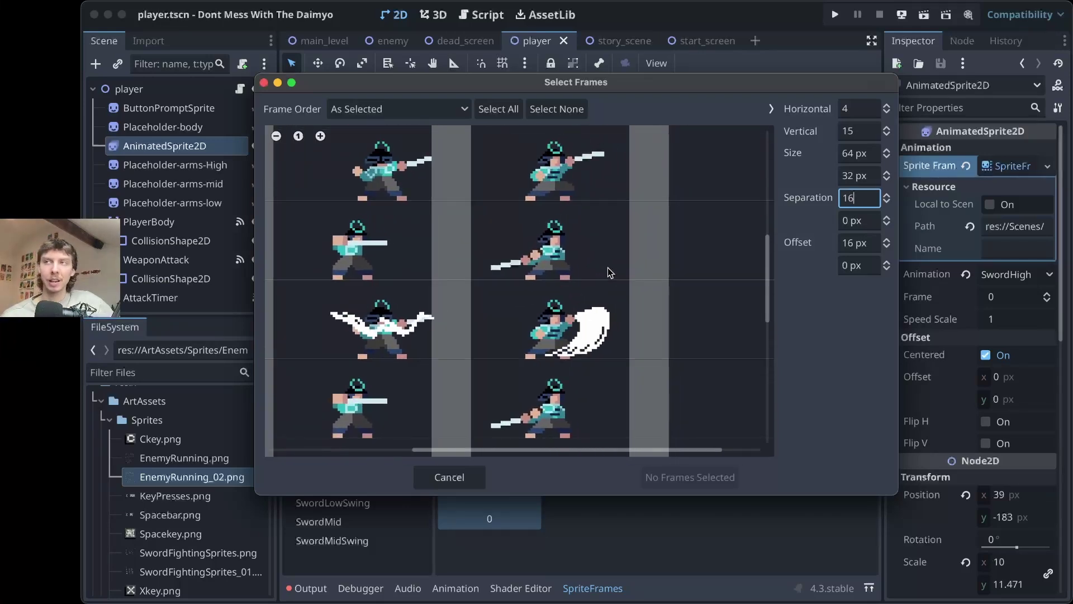
pyautogui.hscroll(-1, 608, 268)
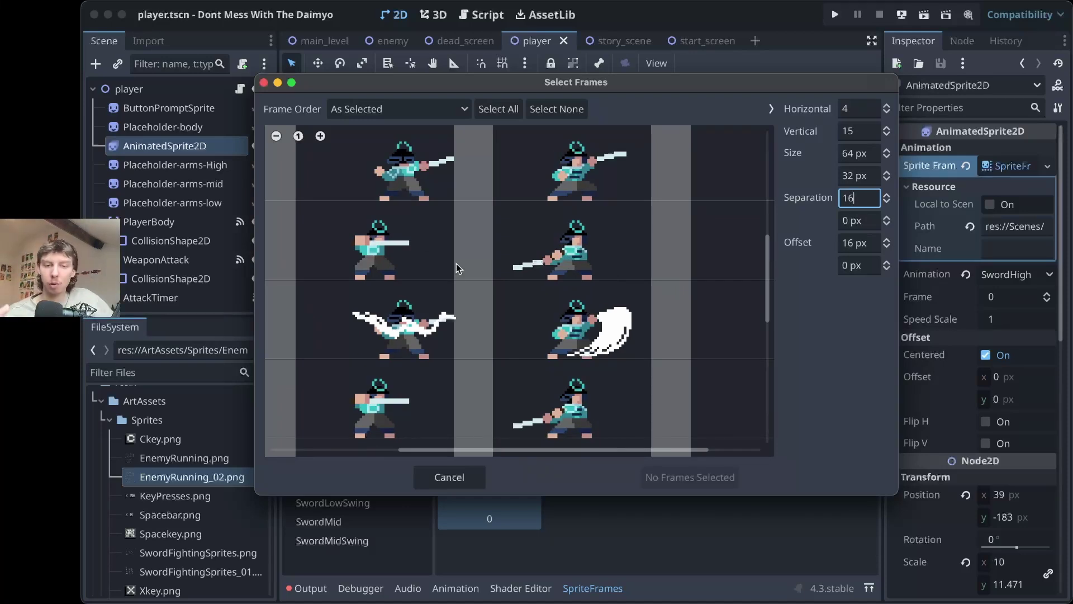
# Close Select Frames without adding frames and view the player.gd script.
pyautogui.click(264, 82)
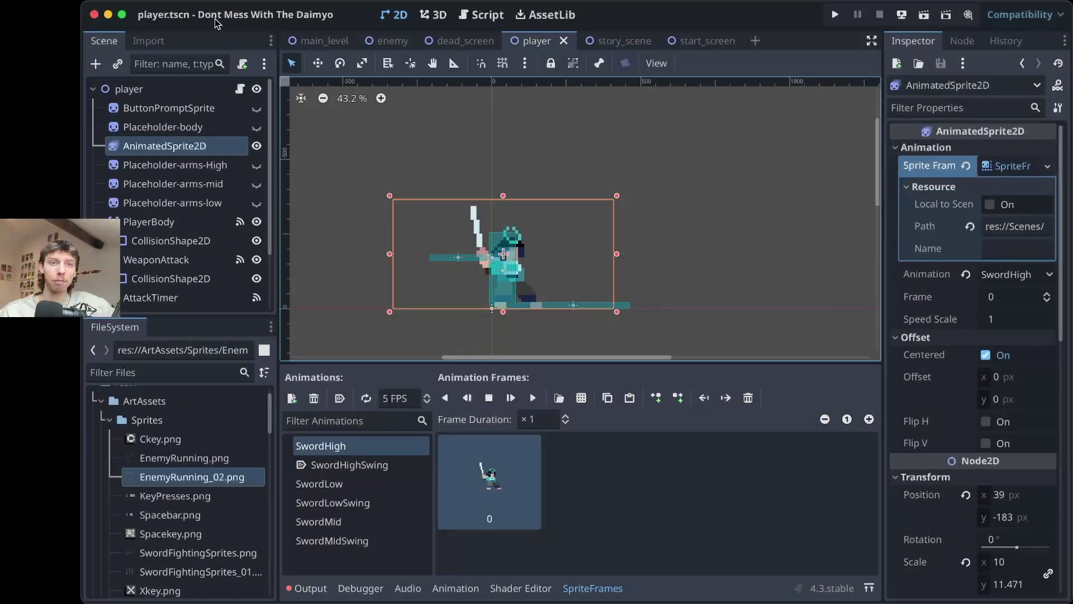
pyautogui.click(464, 21)
pyautogui.click(318, 186)
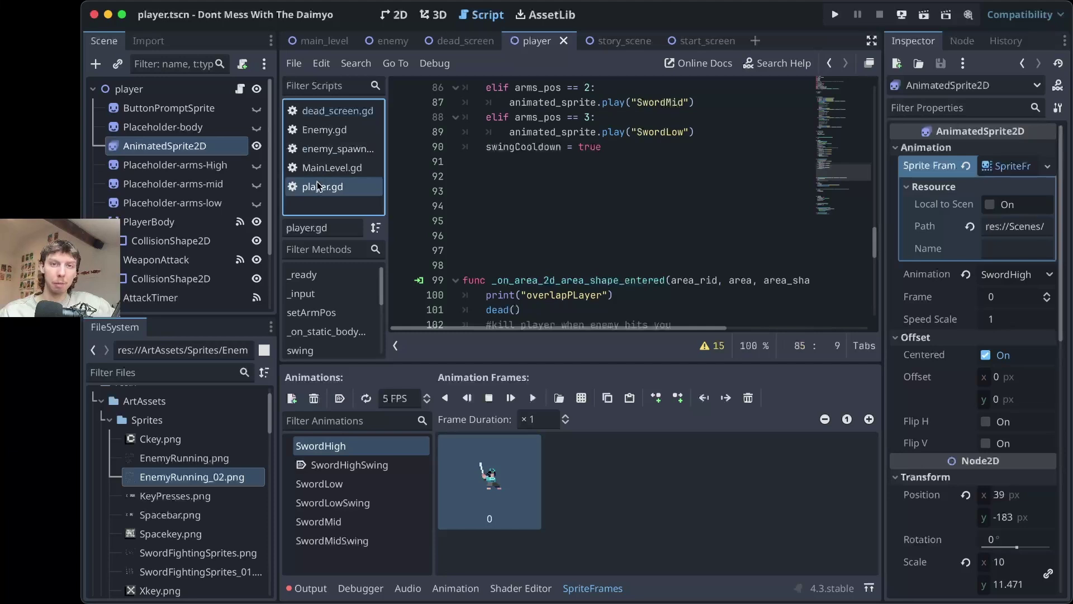
pyautogui.scroll(3, 507, 197)
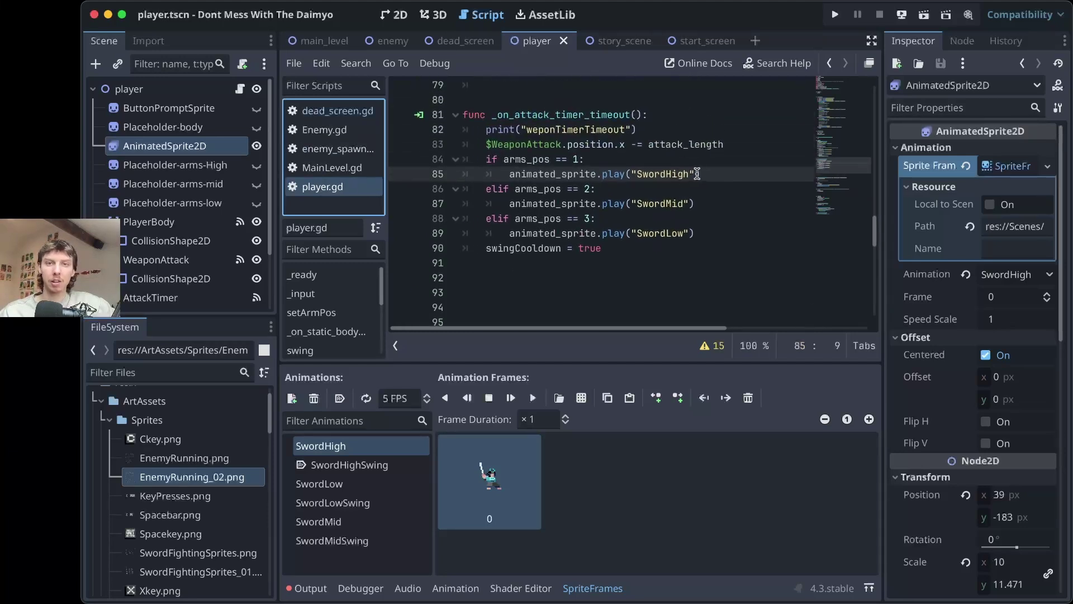
pyautogui.moveTo(700, 174); pyautogui.dragTo(502, 176)
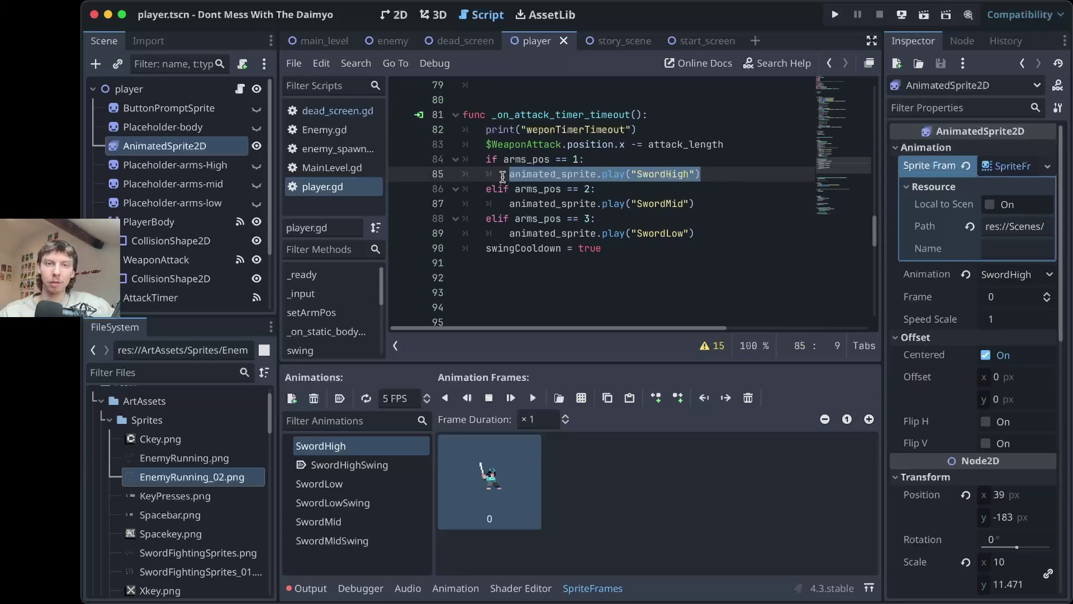
pyautogui.scroll(7, 503, 177)
pyautogui.scroll(17, 502, 177)
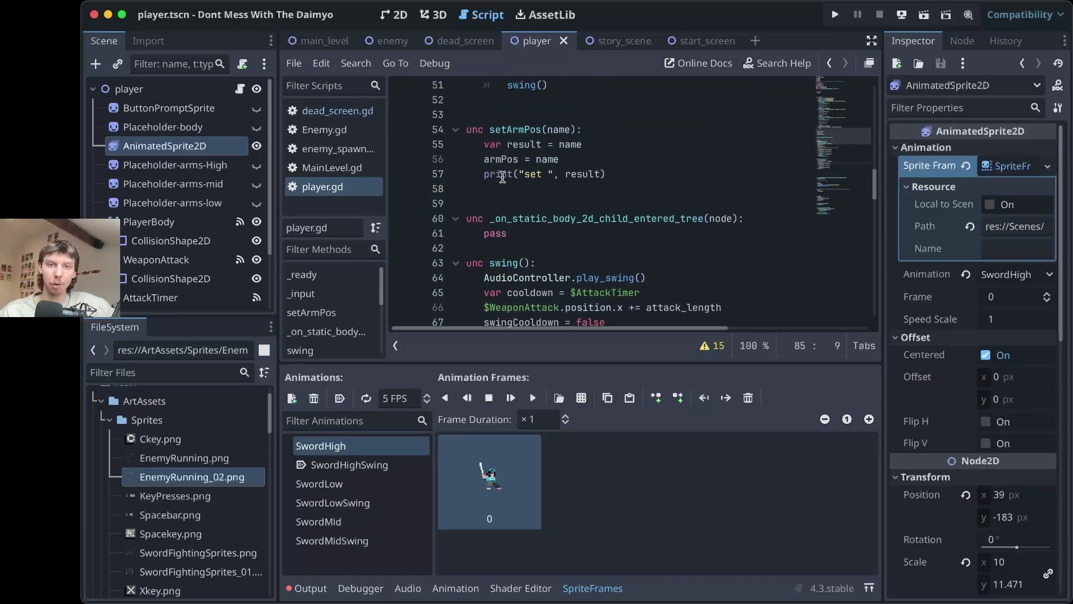
pyautogui.scroll(-17, 502, 176)
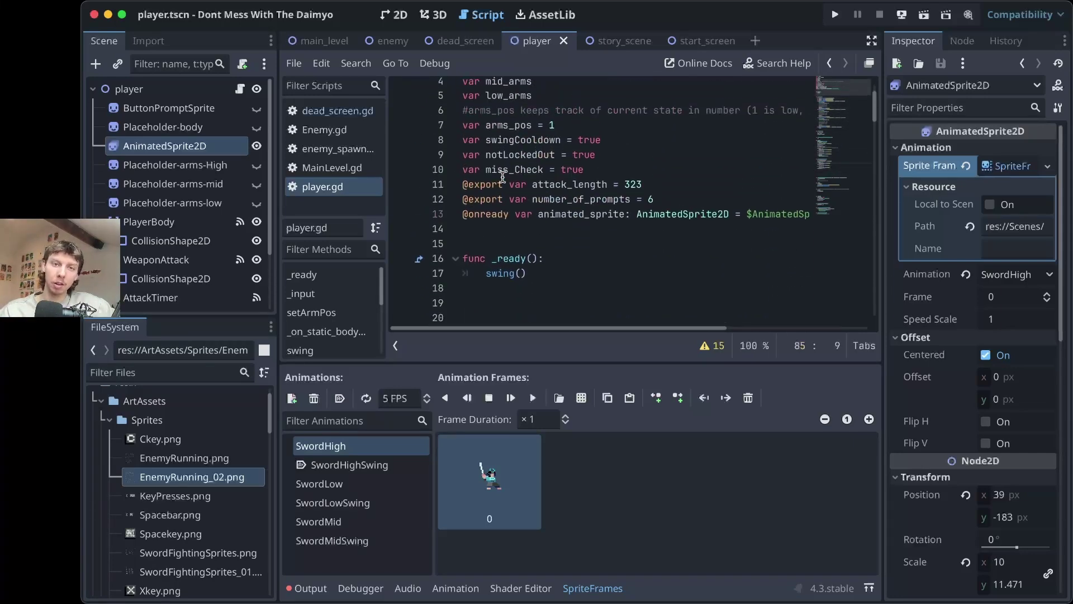